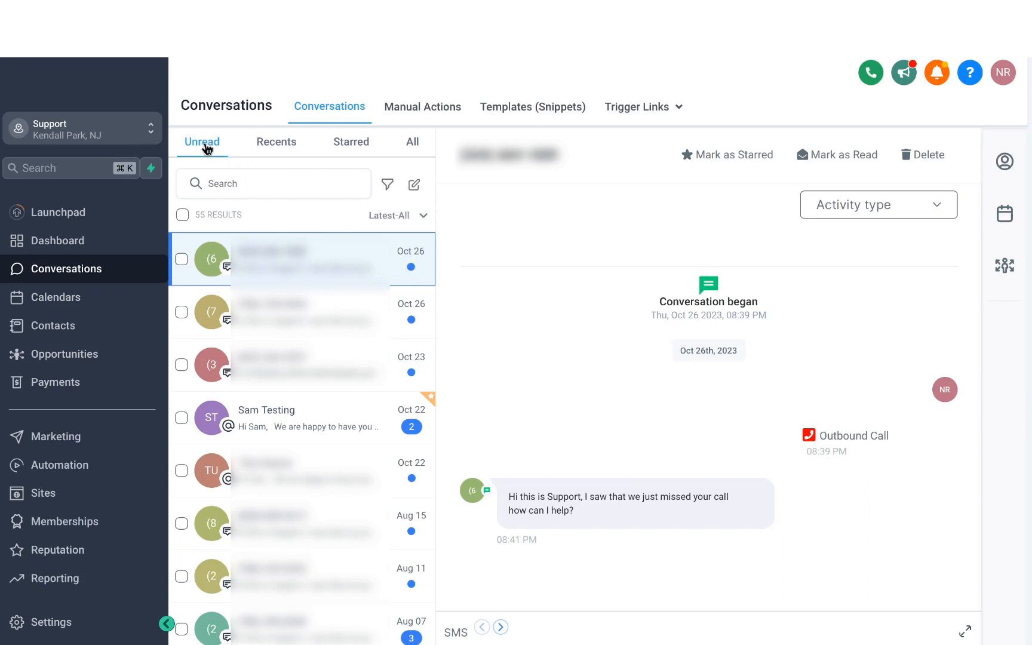
# - View the Recents and Starred conversation lists, finishing on the list of all conversations
pyautogui.click(279, 144)
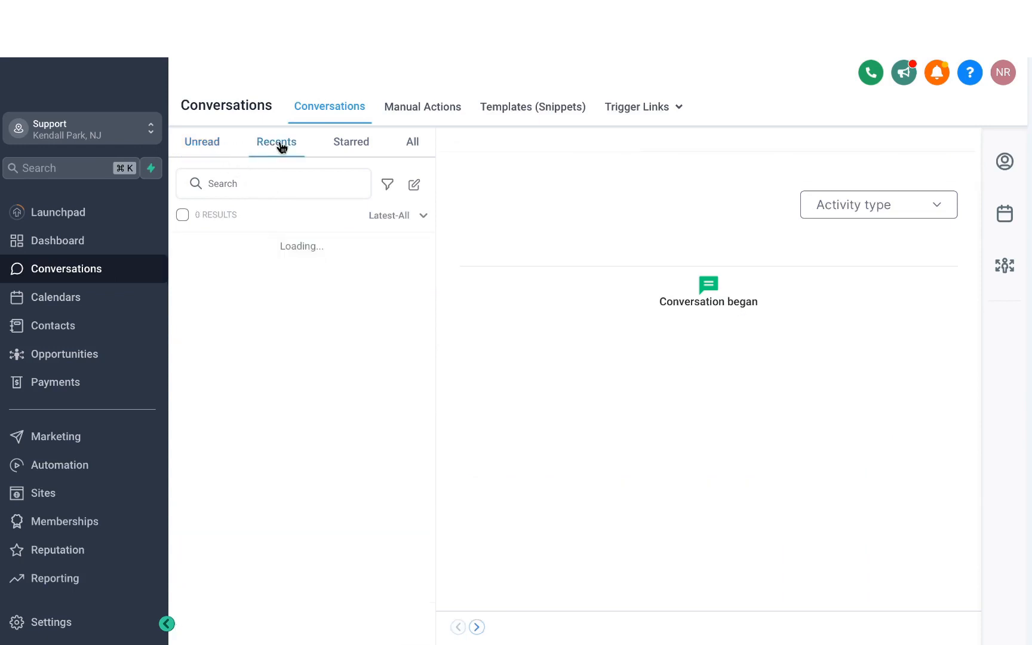
pyautogui.click(356, 148)
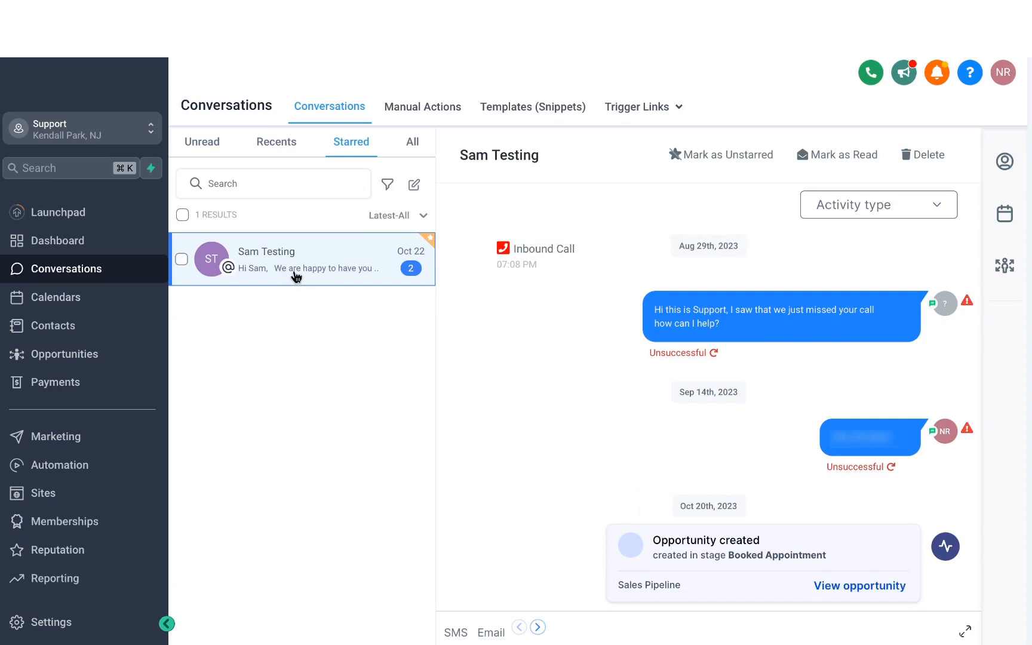
pyautogui.click(292, 157)
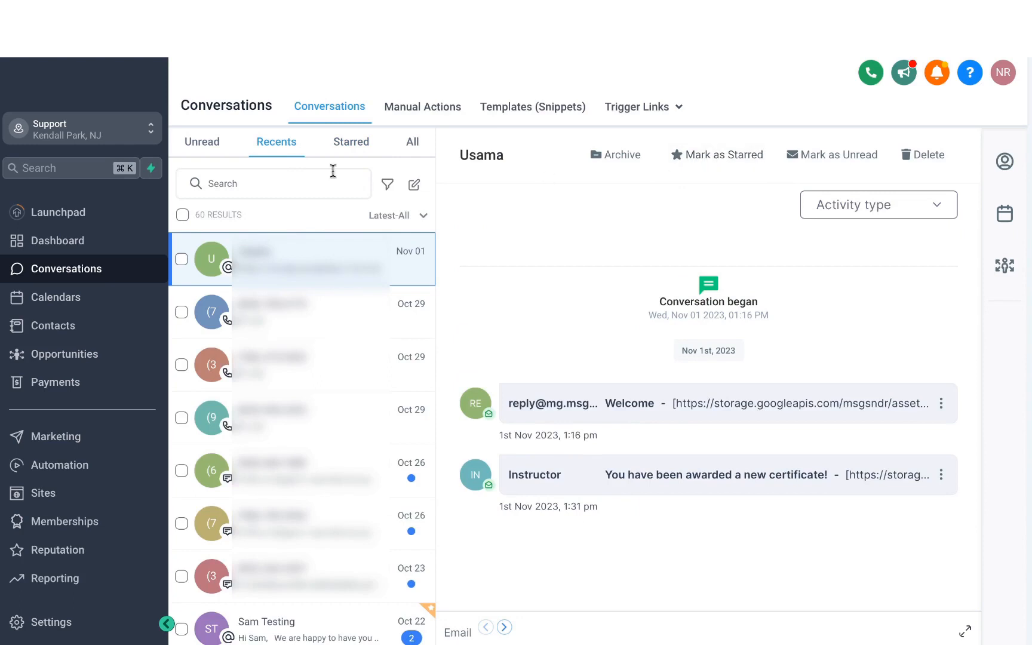
pyautogui.click(356, 146)
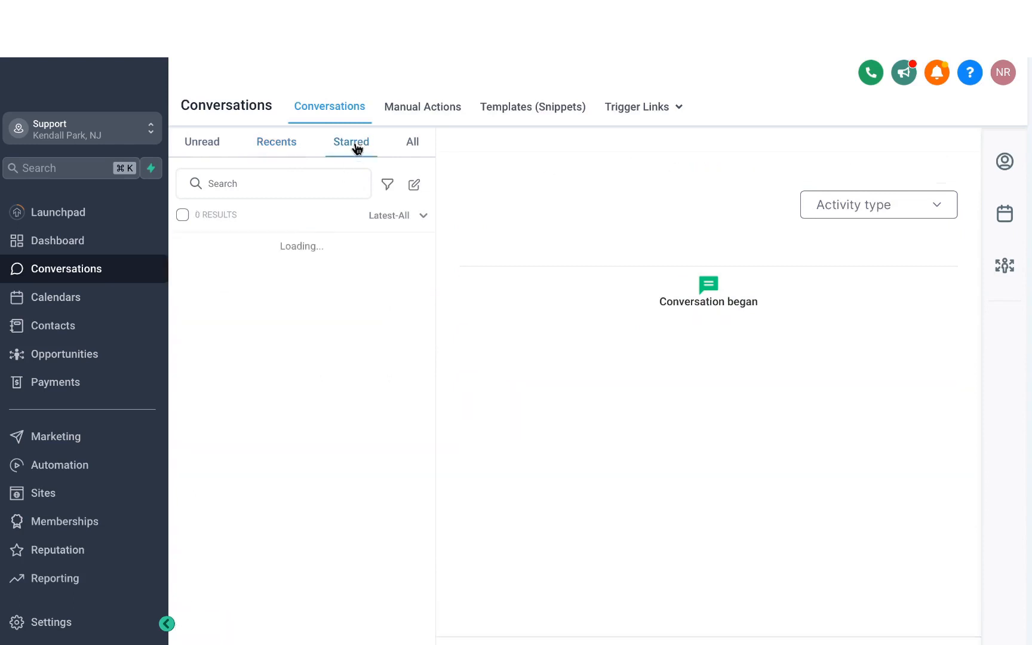
pyautogui.click(413, 142)
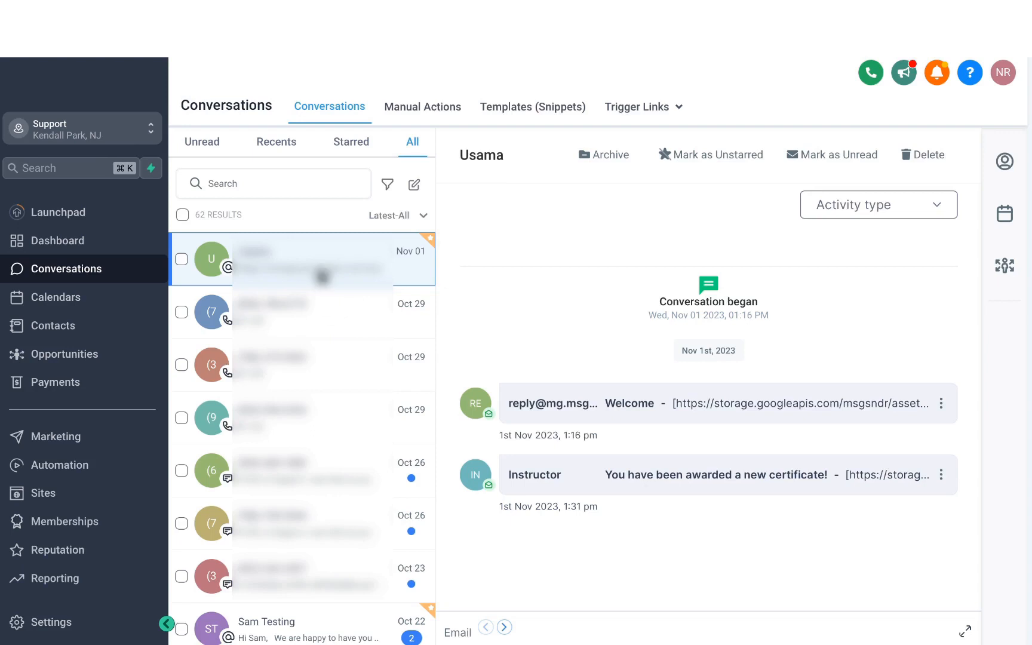
# - Search all conversations for a contact's first name, then clear the search
pyautogui.click(256, 186)
pyautogui.write('USAMA')
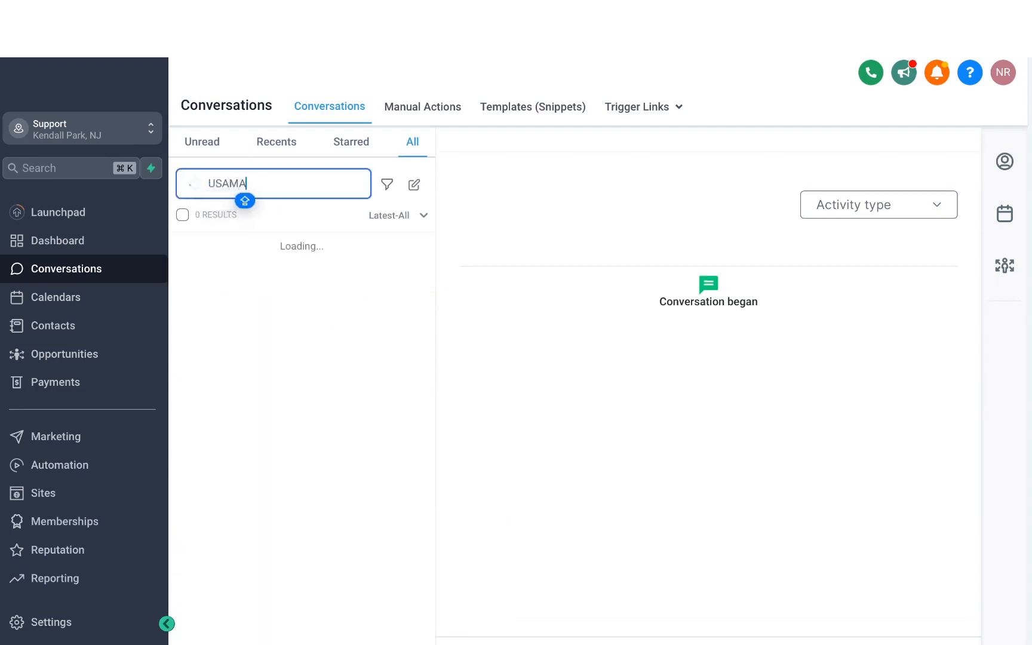
pyautogui.press('BackSpace')
pyautogui.press('BackSpace')
pyautogui.press('BackSpace')
pyautogui.press('BackSpace')
pyautogui.press('BackSpace')
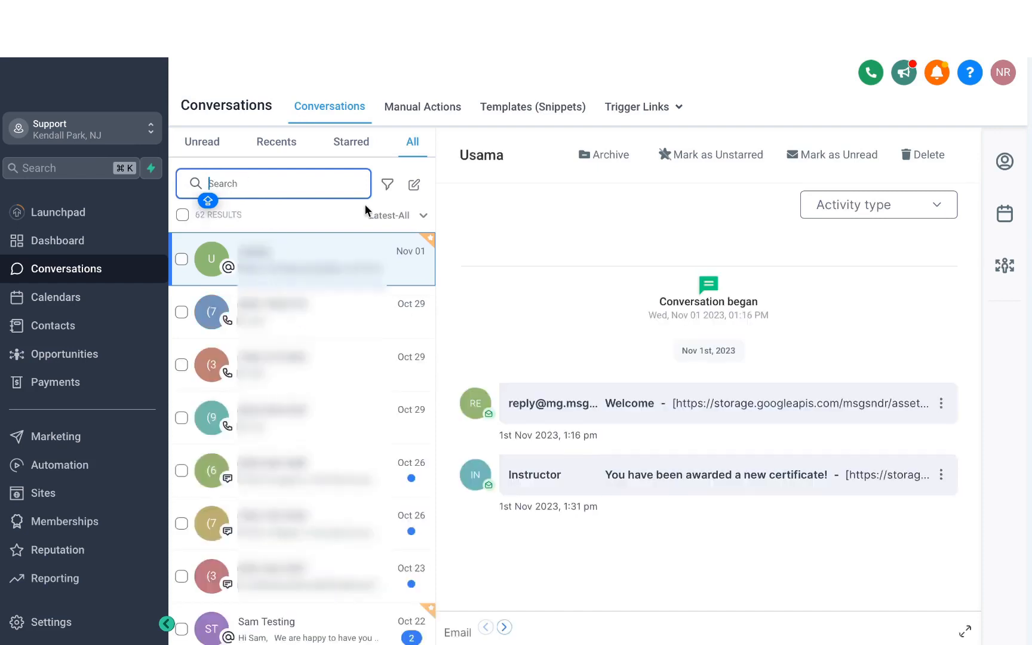
# - Filter the conversations by Inbound last message direction and SMS as the last message channel
pyautogui.click(388, 186)
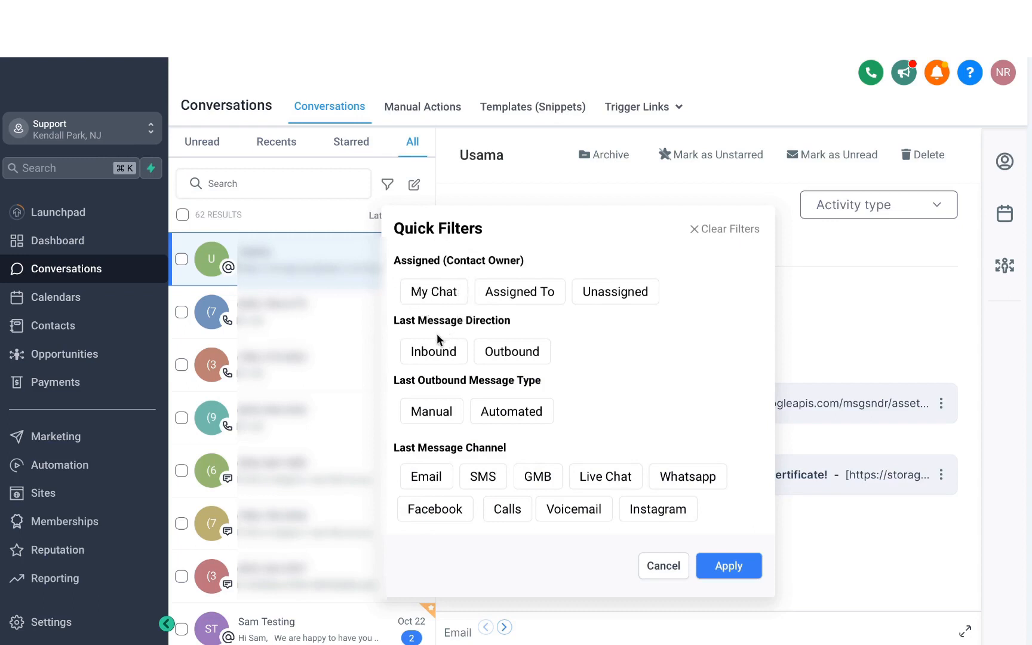
pyautogui.click(443, 353)
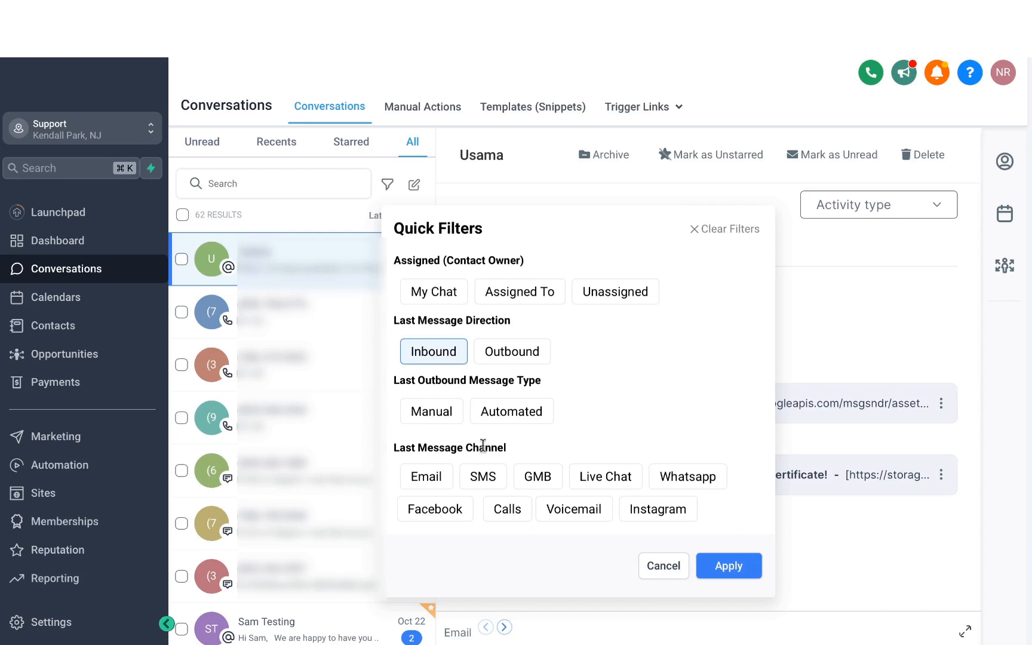
pyautogui.click(484, 478)
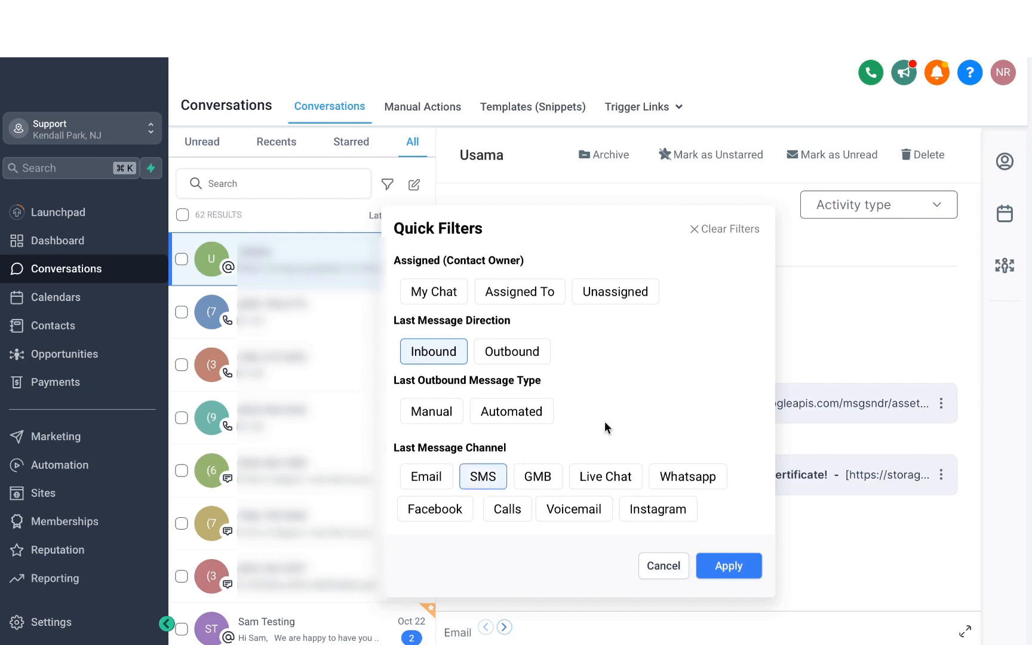
pyautogui.click(729, 566)
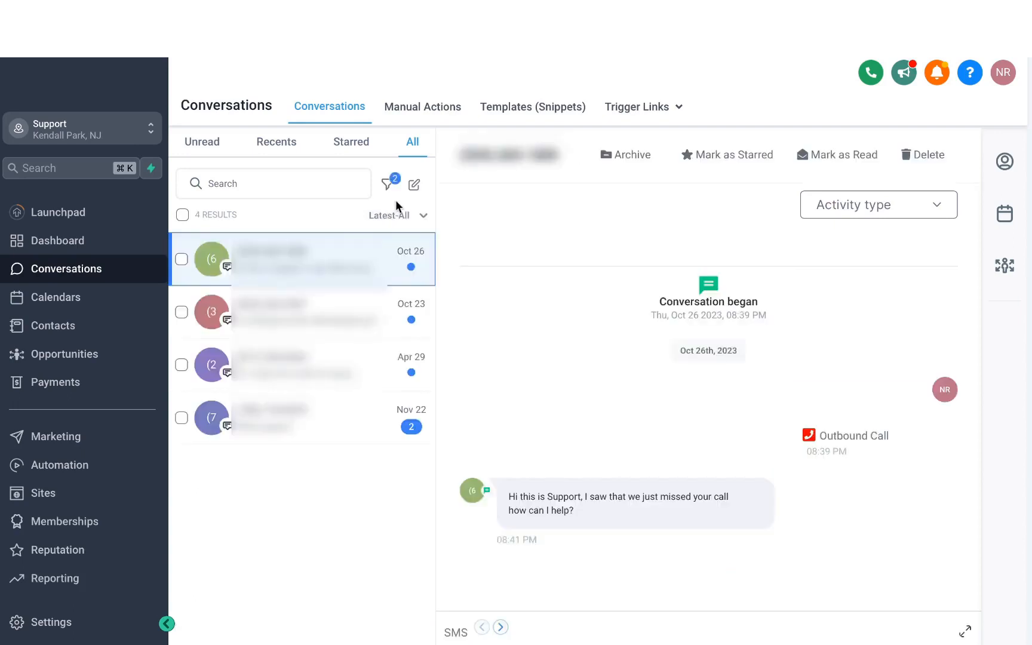
# - Clear all quick filters from the conversation list and apply the change
pyautogui.click(387, 184)
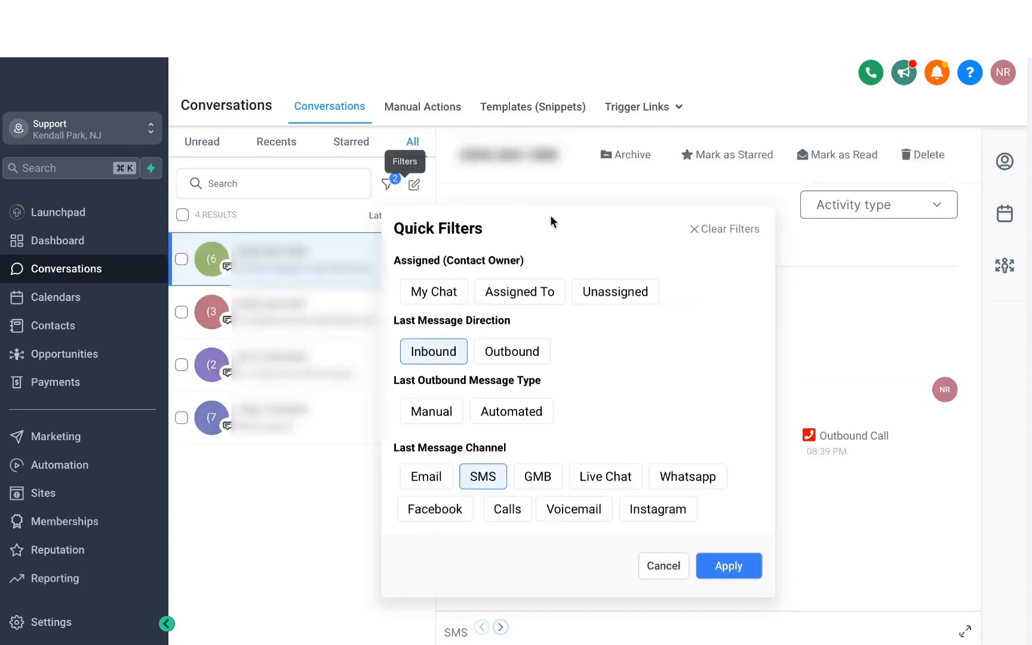
pyautogui.click(719, 231)
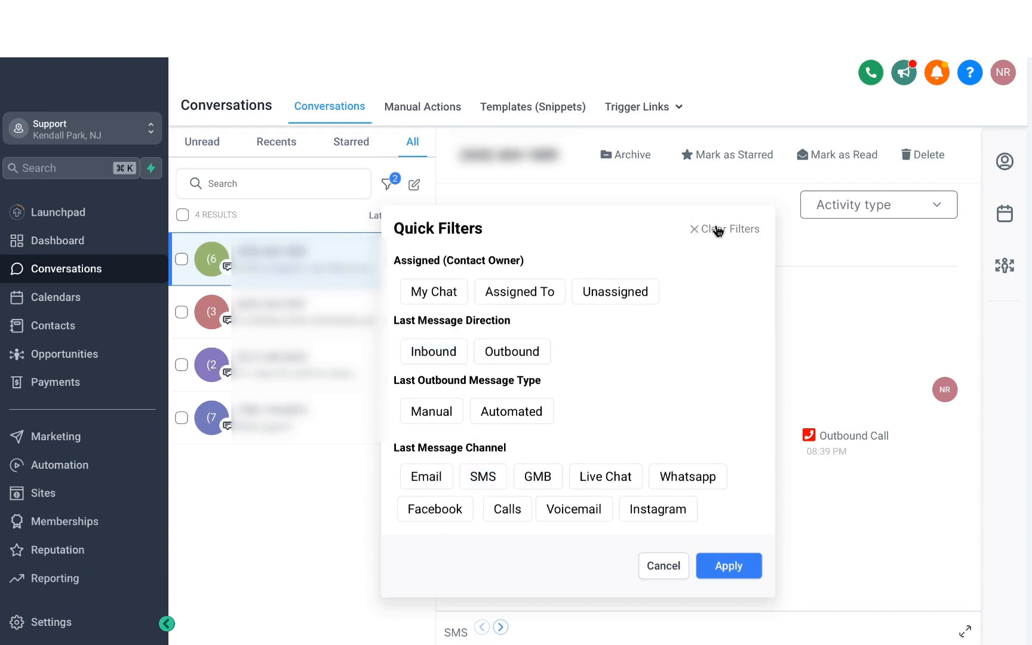
pyautogui.click(724, 561)
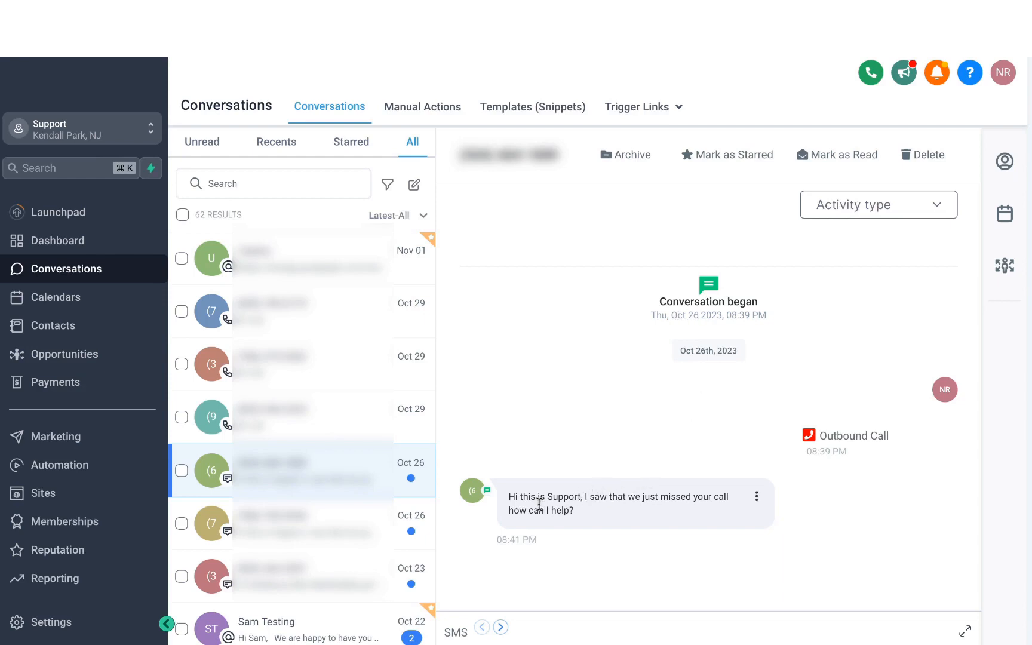
# - Expand the SMS composer in the selected conversation and show the contact's details
pyautogui.moveTo(525, 541)
pyautogui.click(460, 637)
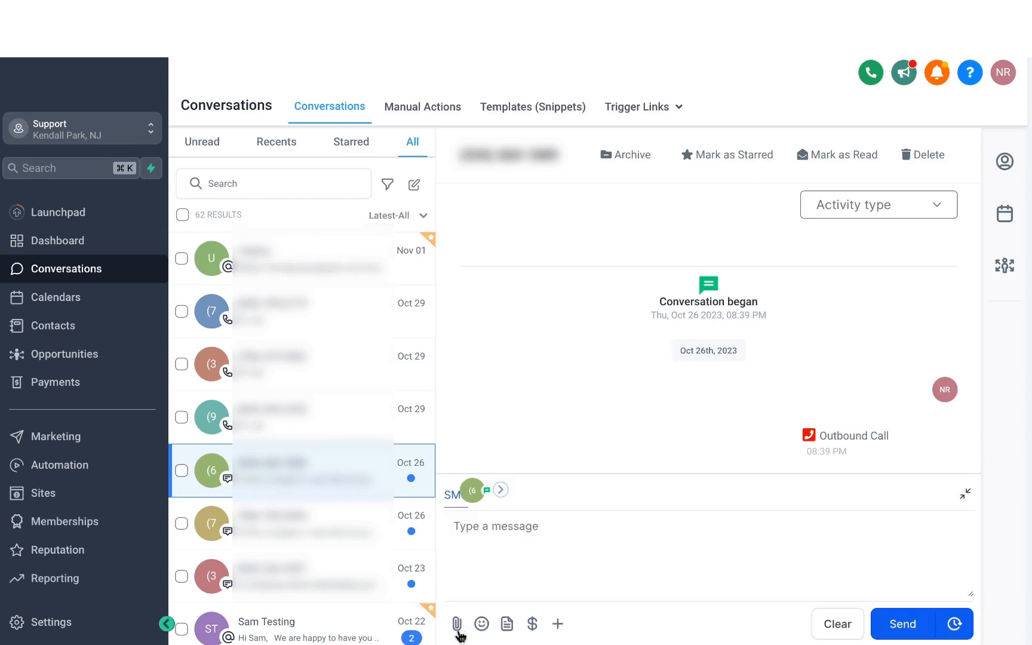
pyautogui.click(516, 538)
pyautogui.click(1005, 161)
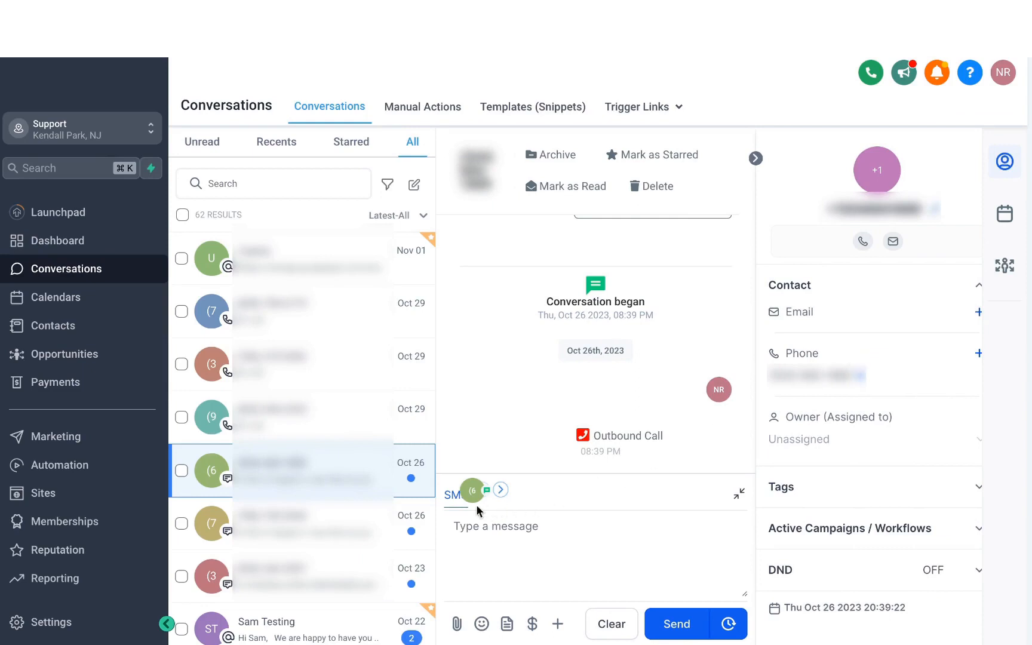
# - Write "Hey" in the SMS message and add the grin emoji after it
pyautogui.click(503, 525)
pyautogui.write('Hey')
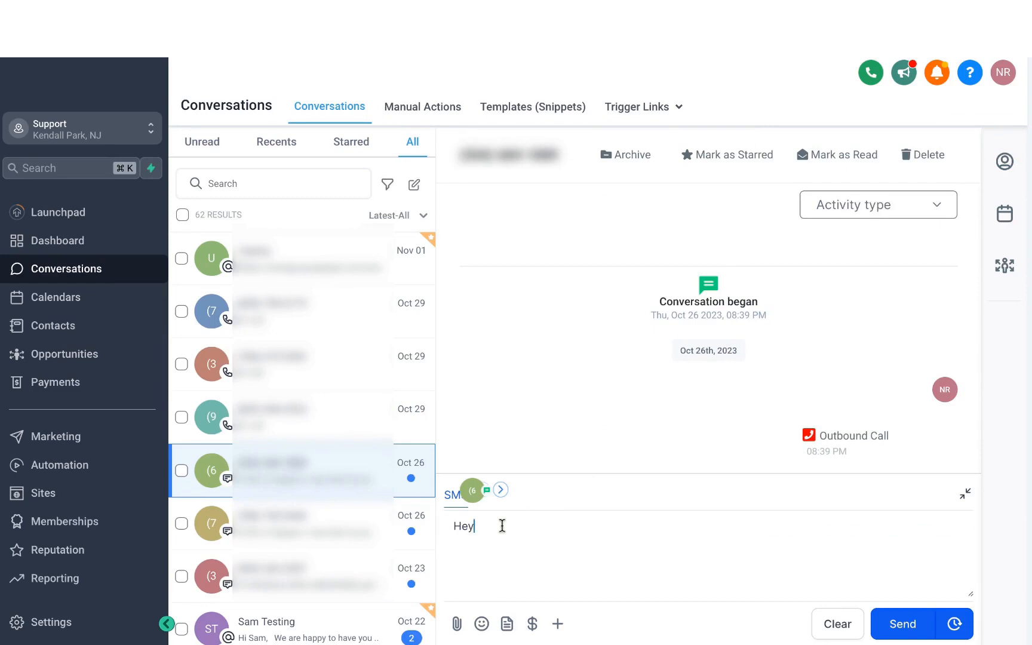
pyautogui.click(482, 625)
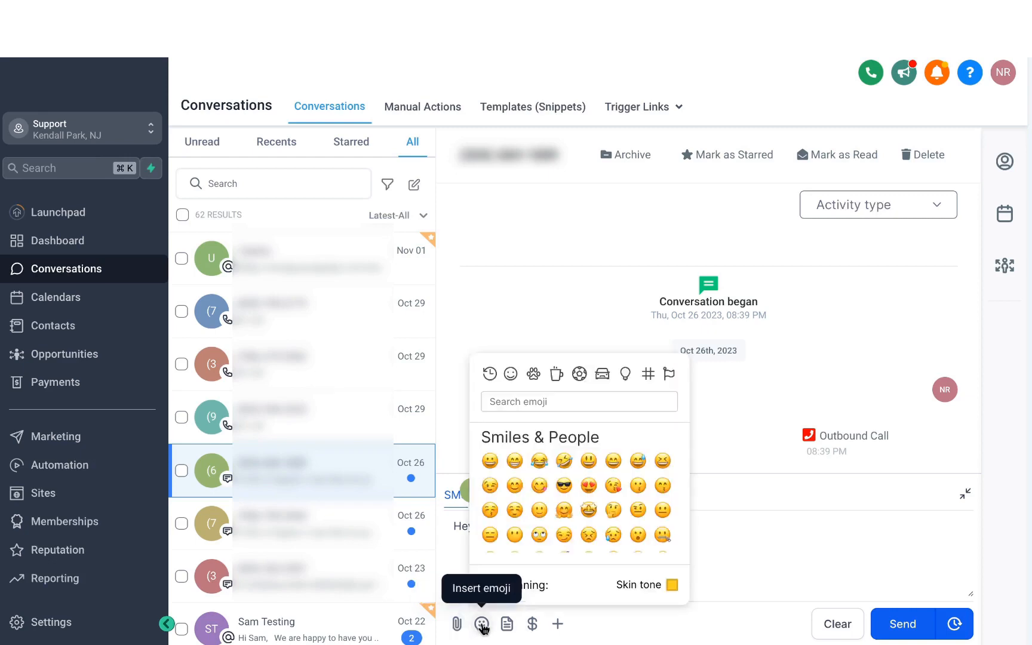
pyautogui.click(515, 461)
# - Fill the SMS message with the saved "Hello!" template
pyautogui.click(507, 625)
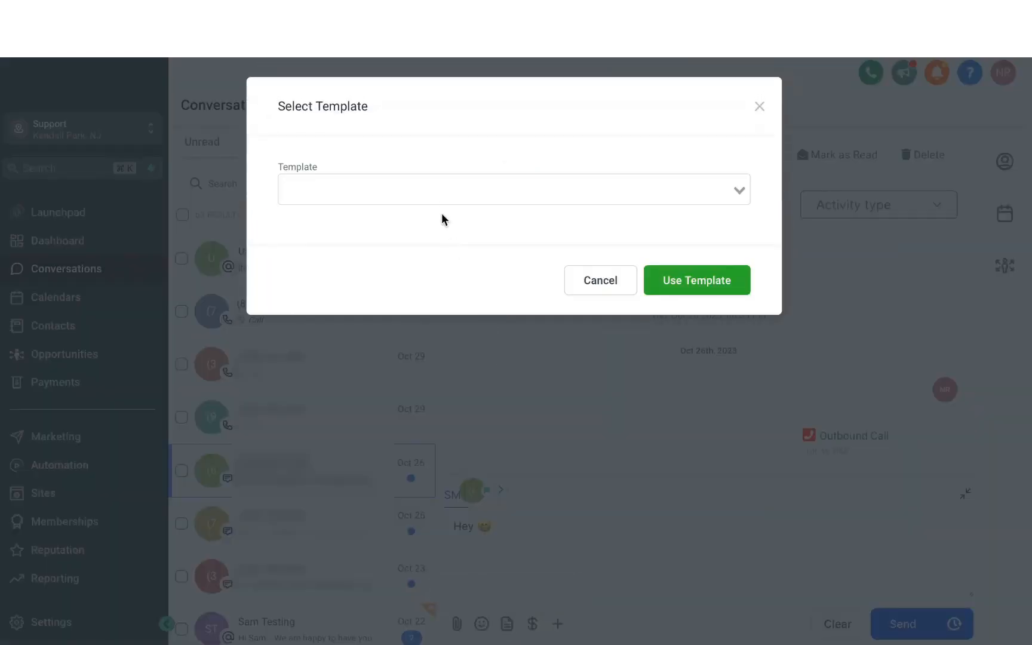
pyautogui.click(430, 192)
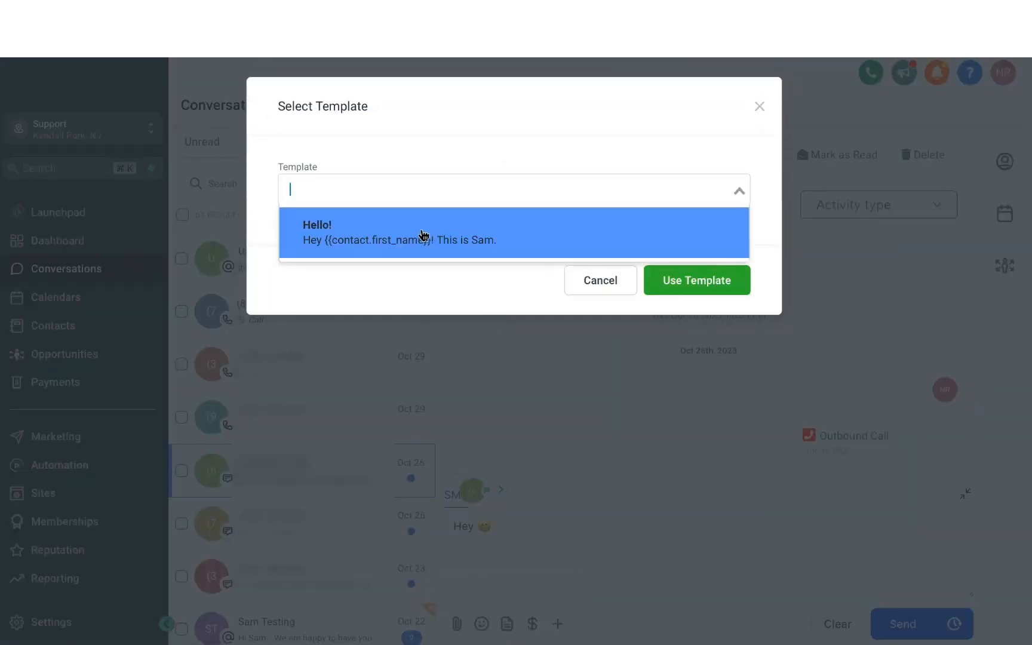
pyautogui.click(430, 234)
pyautogui.click(712, 284)
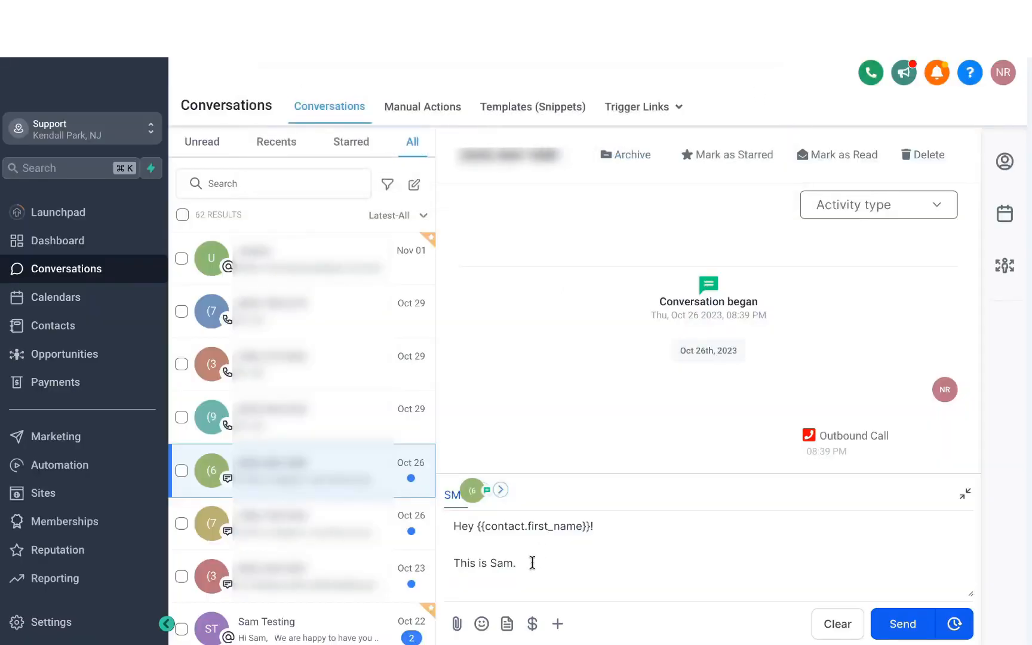
pyautogui.moveTo(516, 564); pyautogui.dragTo(448, 520)
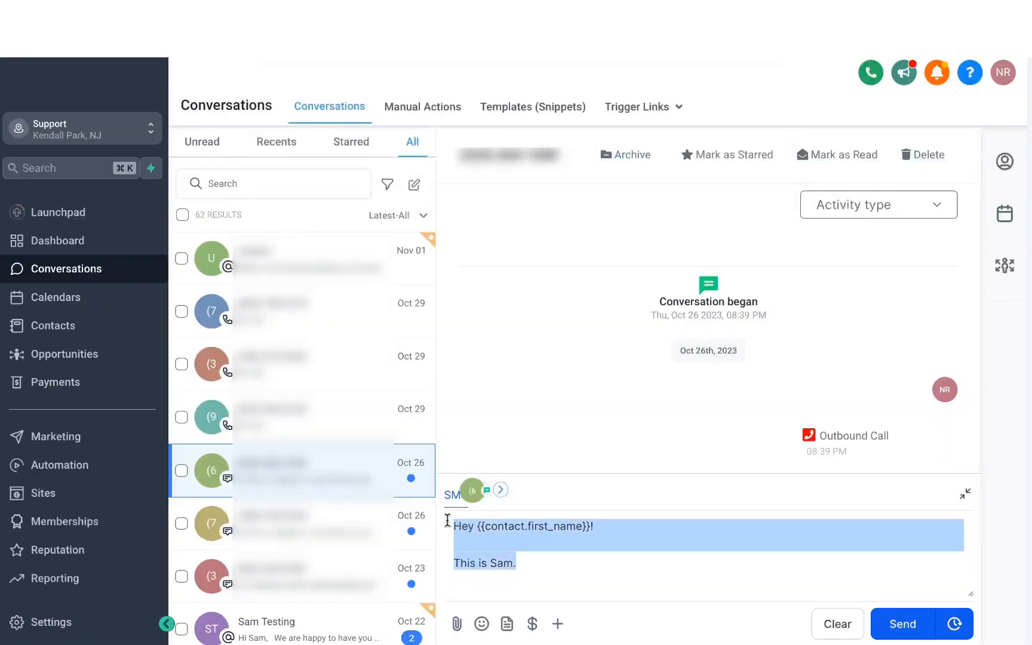
pyautogui.click(547, 566)
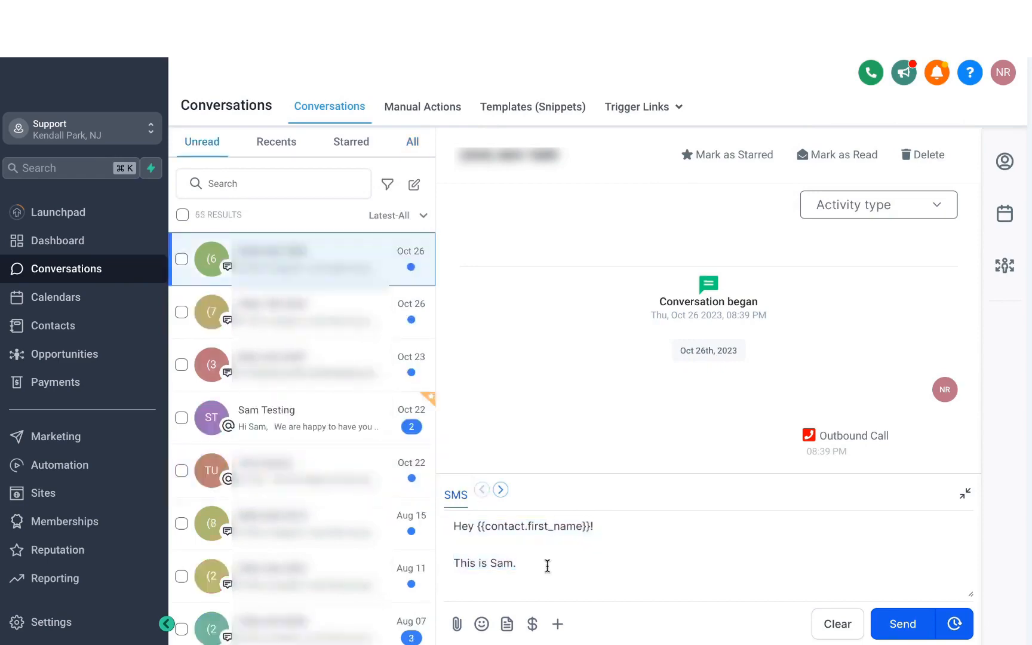
# - Open the payment request for the unnamed contact, read its notice and close it
pyautogui.click(533, 624)
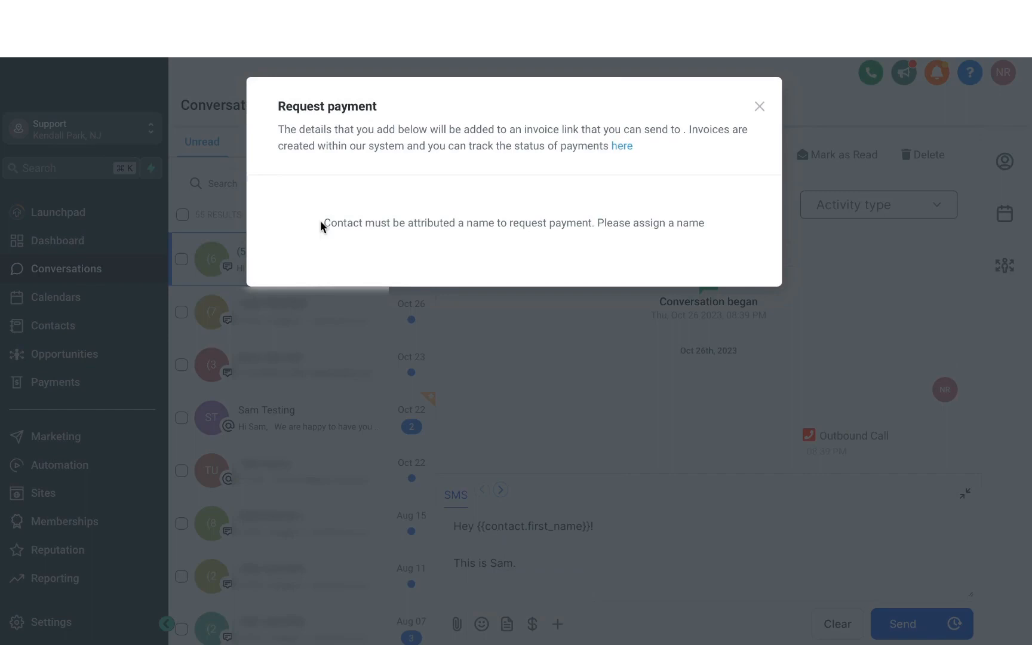
pyautogui.moveTo(320, 221); pyautogui.dragTo(808, 224)
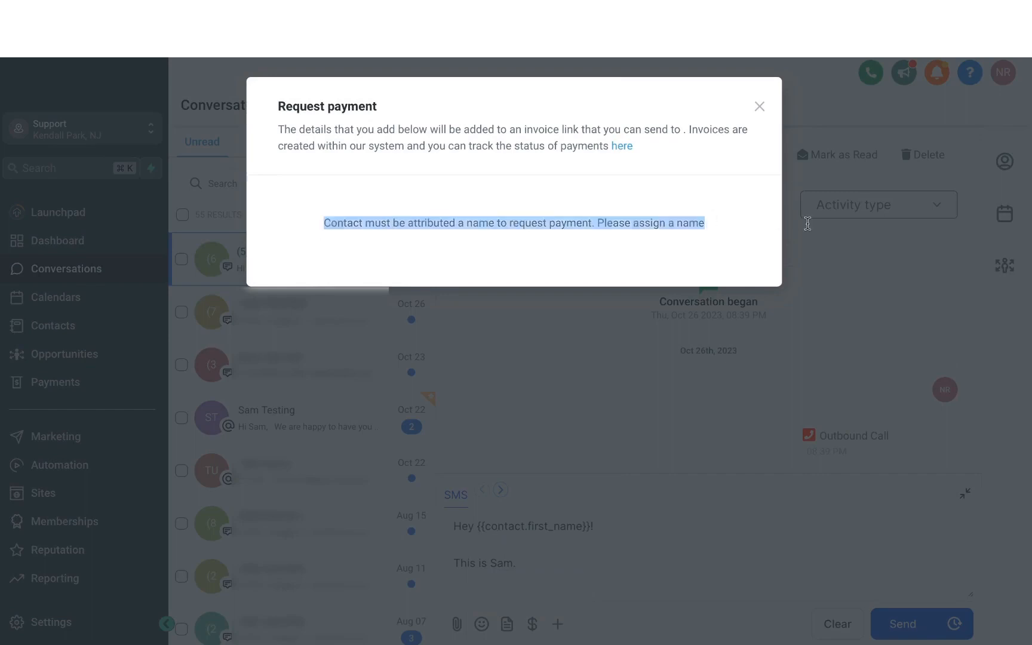
pyautogui.click(761, 106)
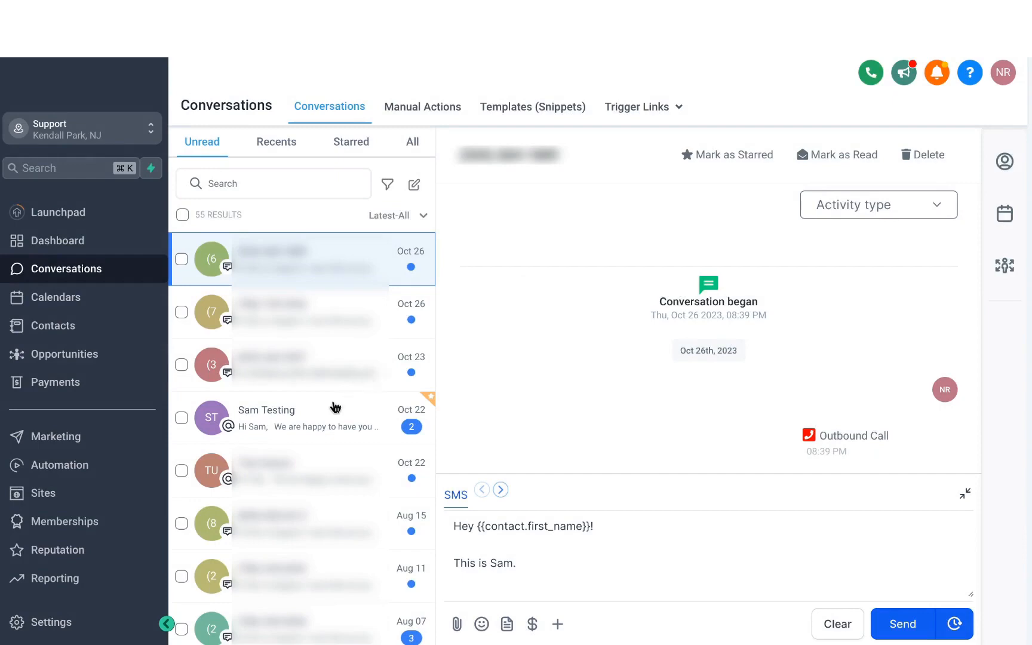
# - In the starred test contact's conversation, request payment for "Marketing Consultancy 1 Hour" at $500, copying the link and marking it as sent
pyautogui.click(274, 424)
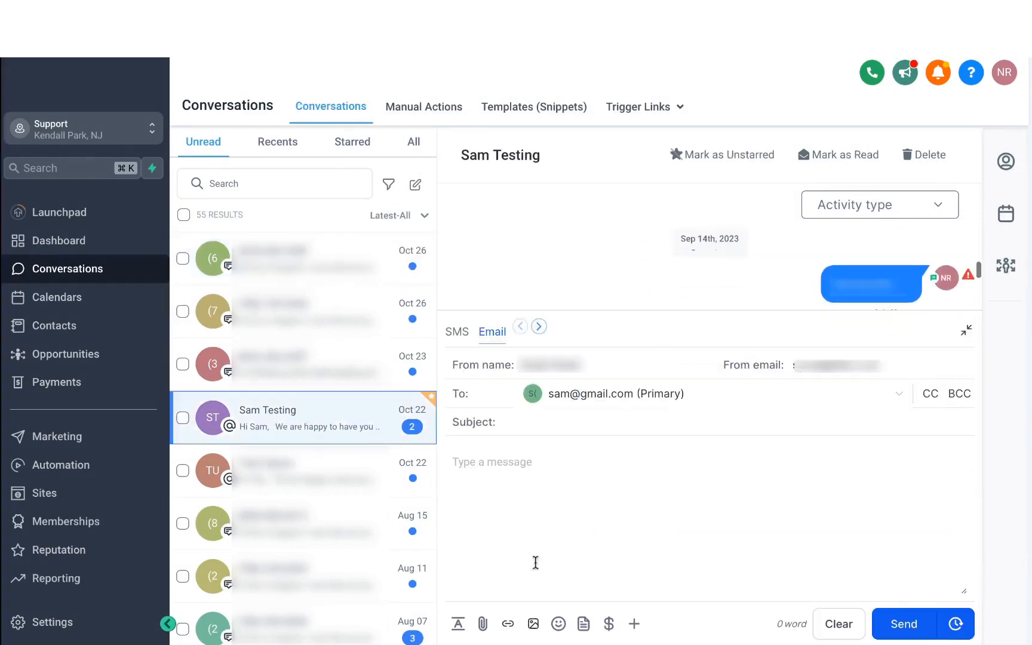
pyautogui.click(610, 624)
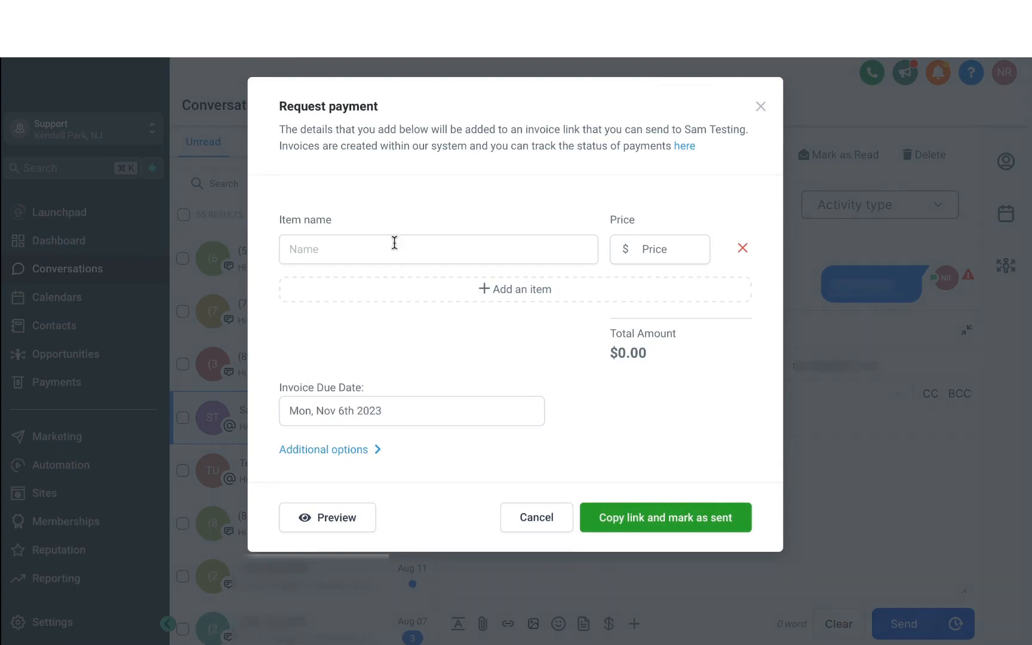
pyautogui.click(394, 242)
pyautogui.write('Marketing Consultancy 1 Hour')
pyautogui.press('Tab')
pyautogui.write('500')
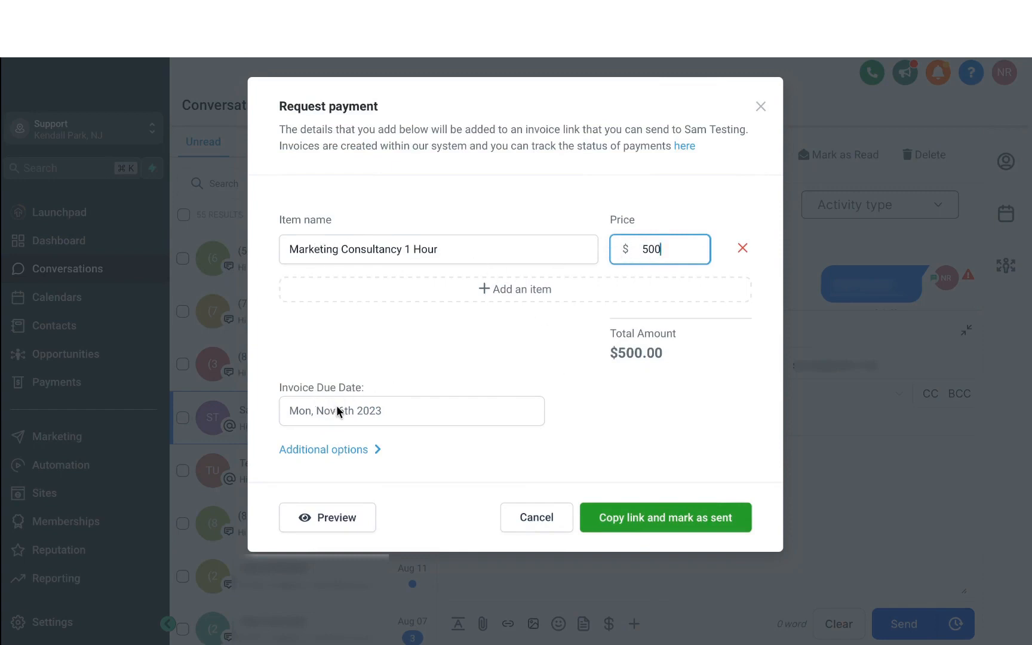
pyautogui.click(631, 525)
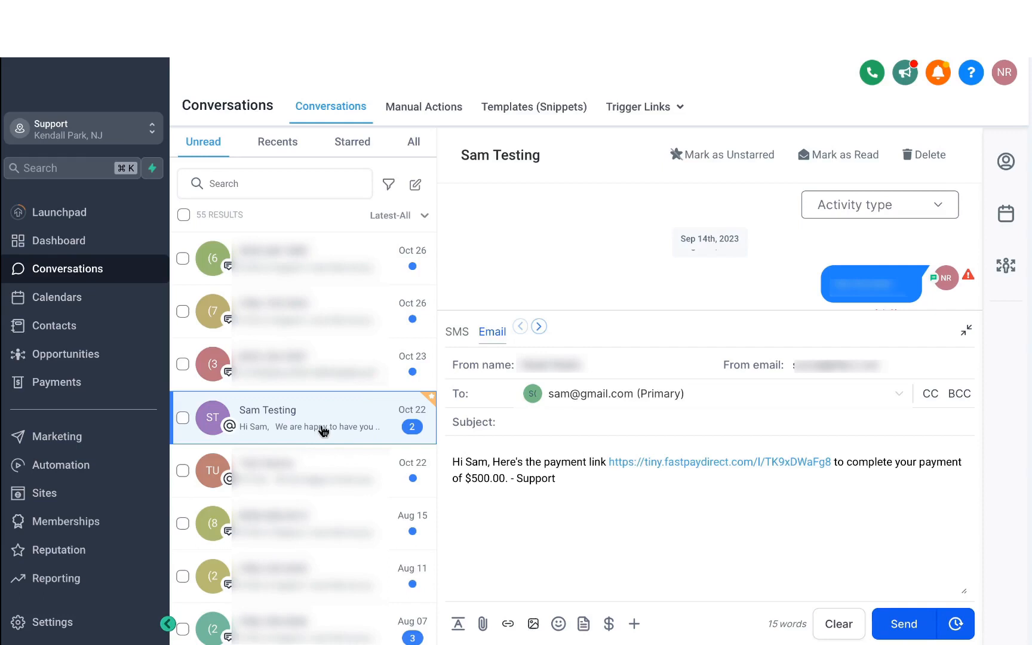
# - Switch the reply to SMS and insert the contact's First Name custom value into the message
pyautogui.click(465, 340)
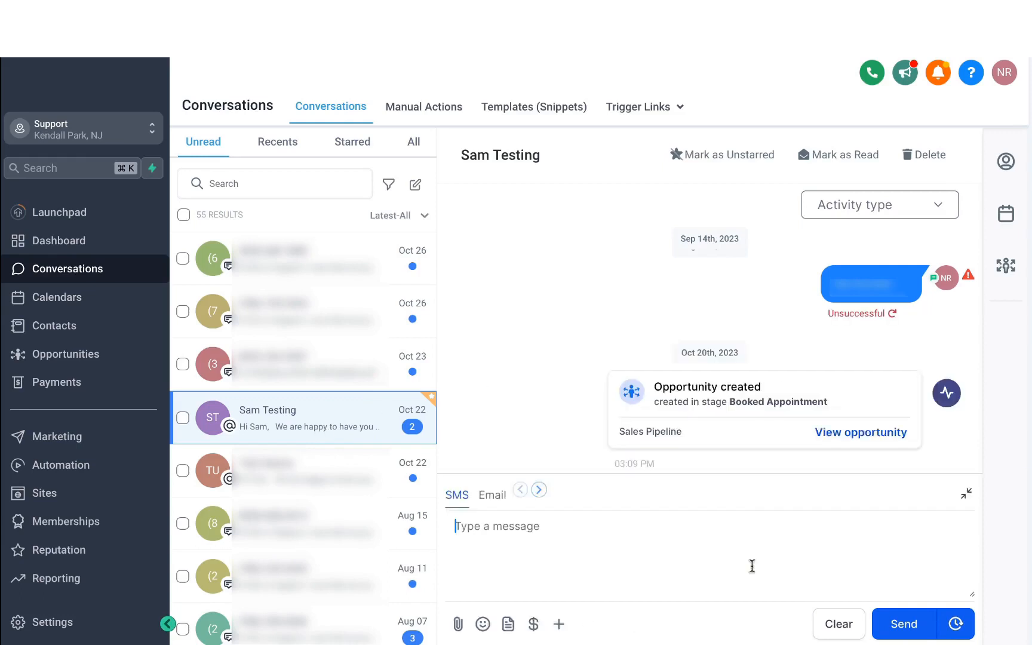
pyautogui.click(559, 625)
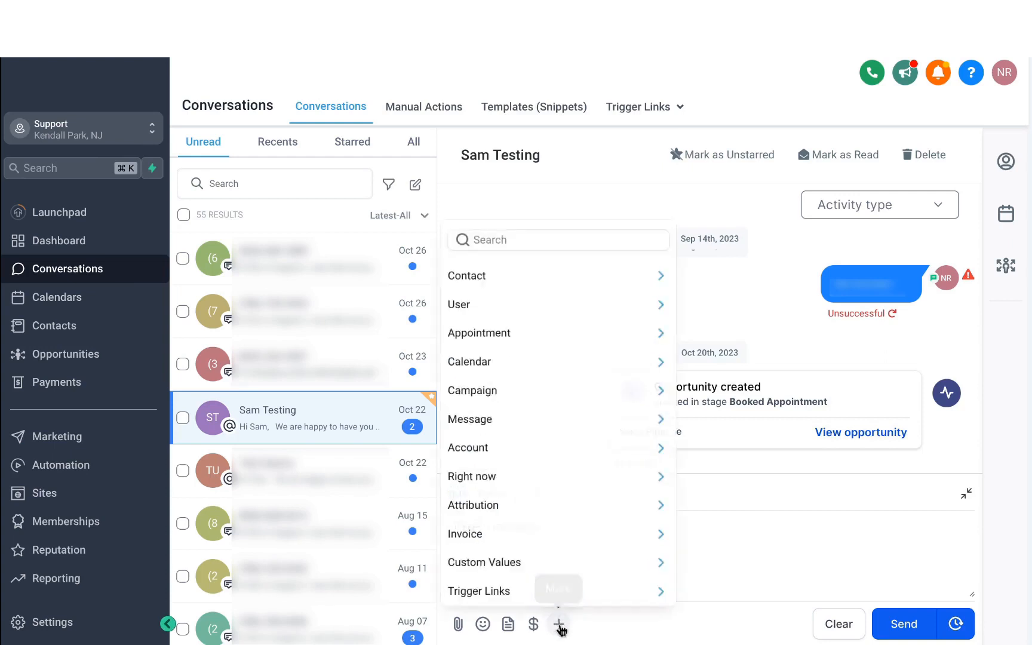
pyautogui.click(527, 281)
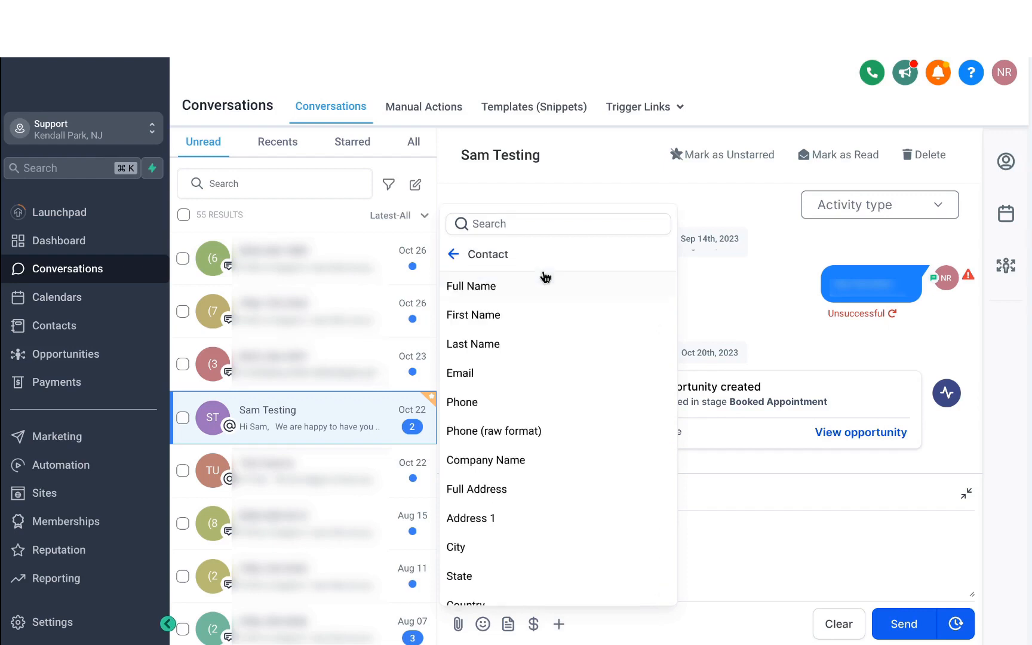
pyautogui.click(515, 322)
# - Browse the Appointment custom values and word the SMS as "Hey {{contact.first_name}}!" followed by a line introducing the sender
pyautogui.moveTo(575, 527); pyautogui.dragTo(529, 531)
pyautogui.click(457, 527)
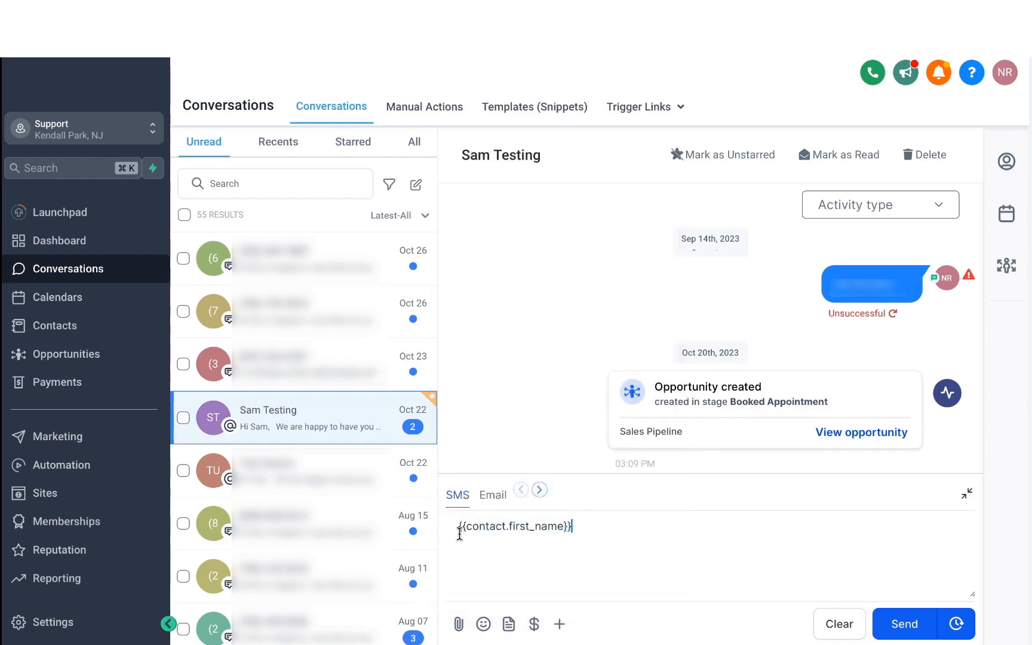
pyautogui.tripleClick(458, 526)
pyautogui.click(559, 625)
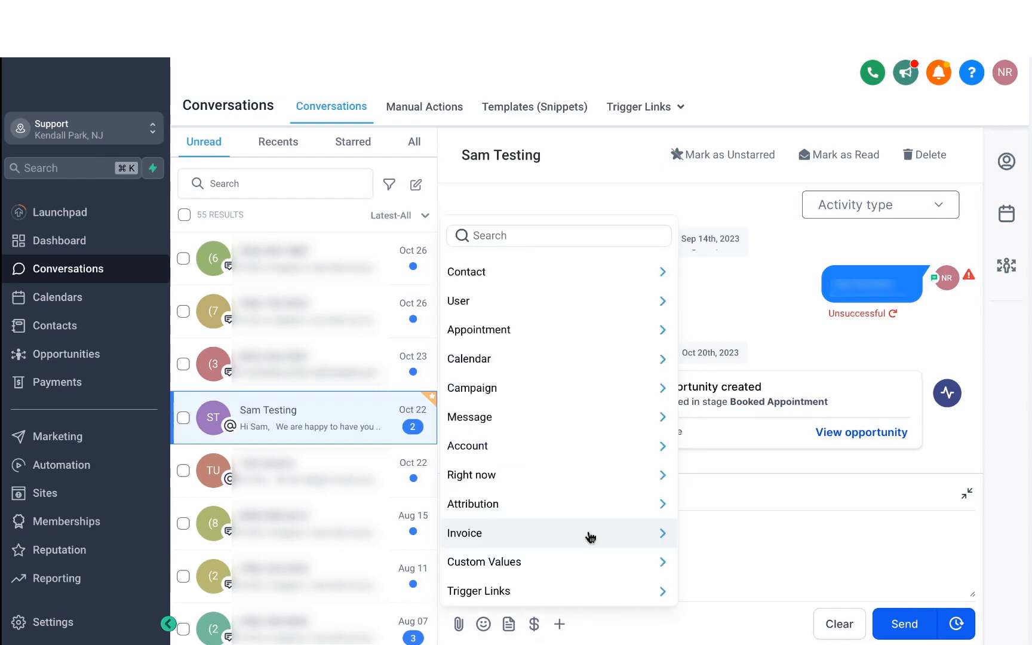
pyautogui.click(564, 338)
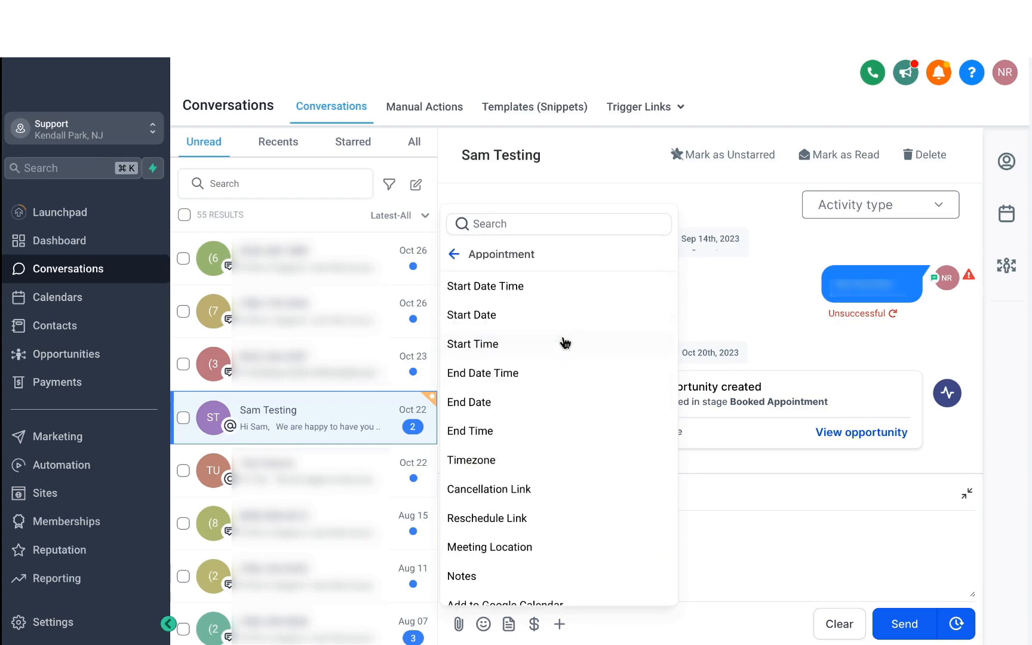
pyautogui.click(612, 357)
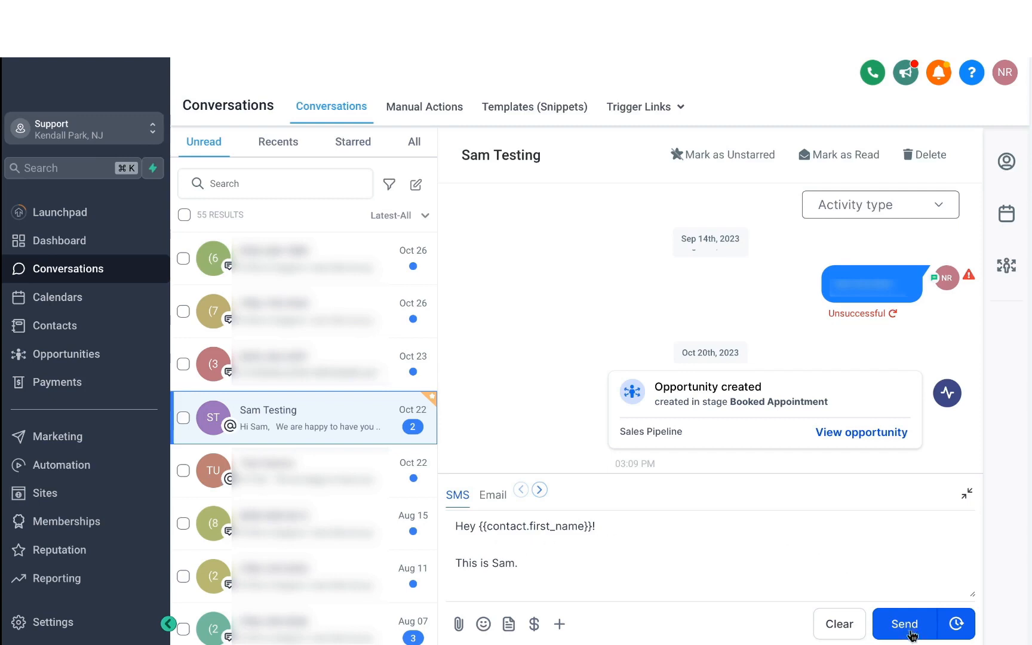
# - View the date, time and timezone options for scheduling the SMS and close them without scheduling
pyautogui.click(959, 625)
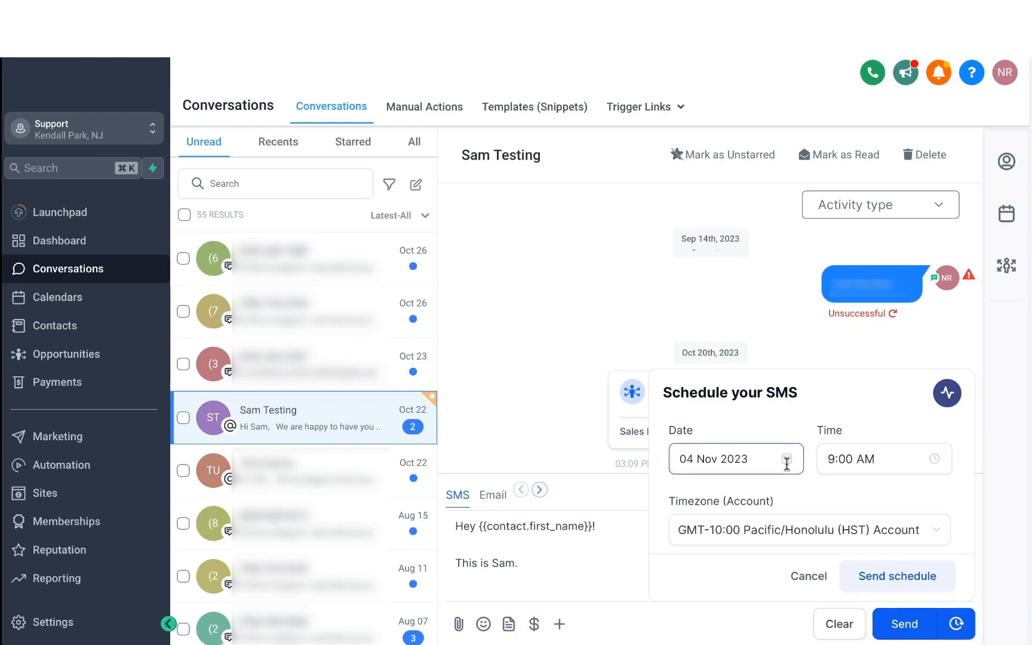
pyautogui.click(885, 260)
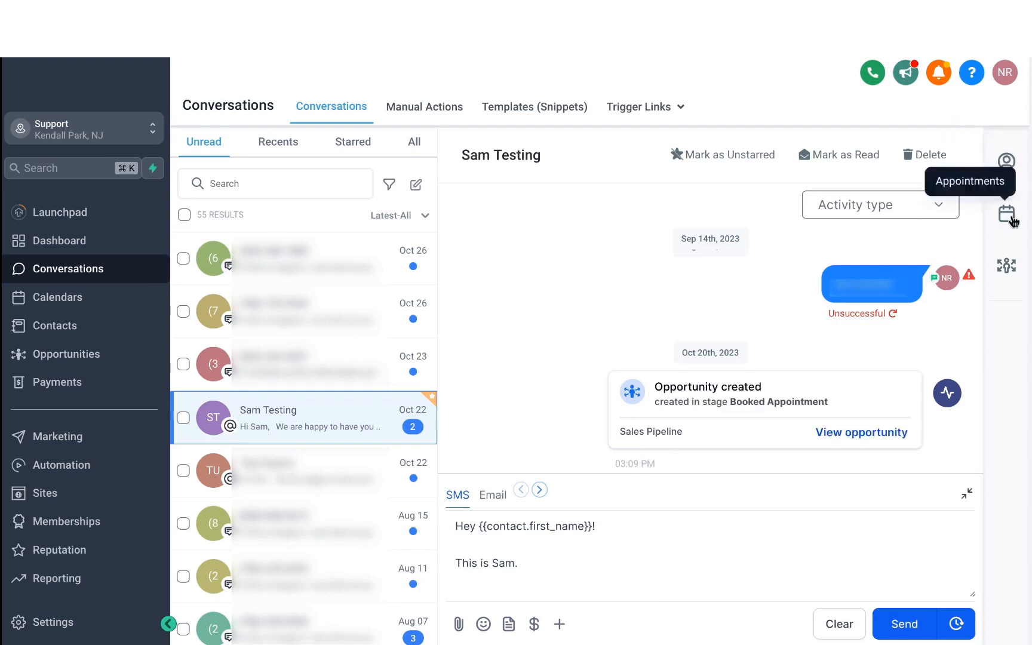
# - Open the test contact's details and review the editable name, contact information, owner, tags and DND settings
pyautogui.click(1008, 162)
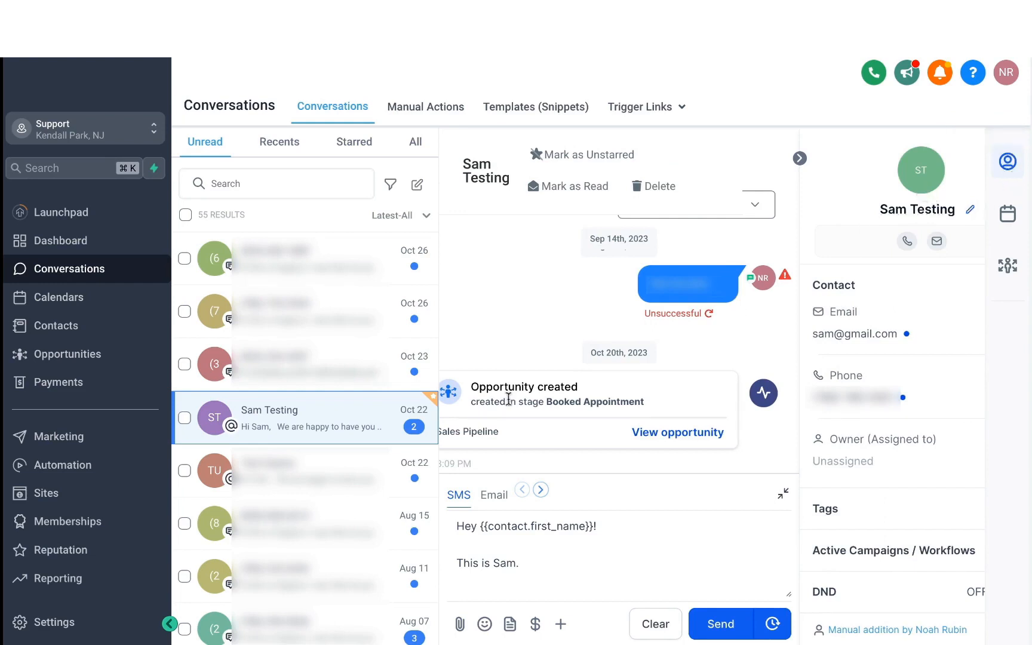
pyautogui.scroll(-1, 834, 353)
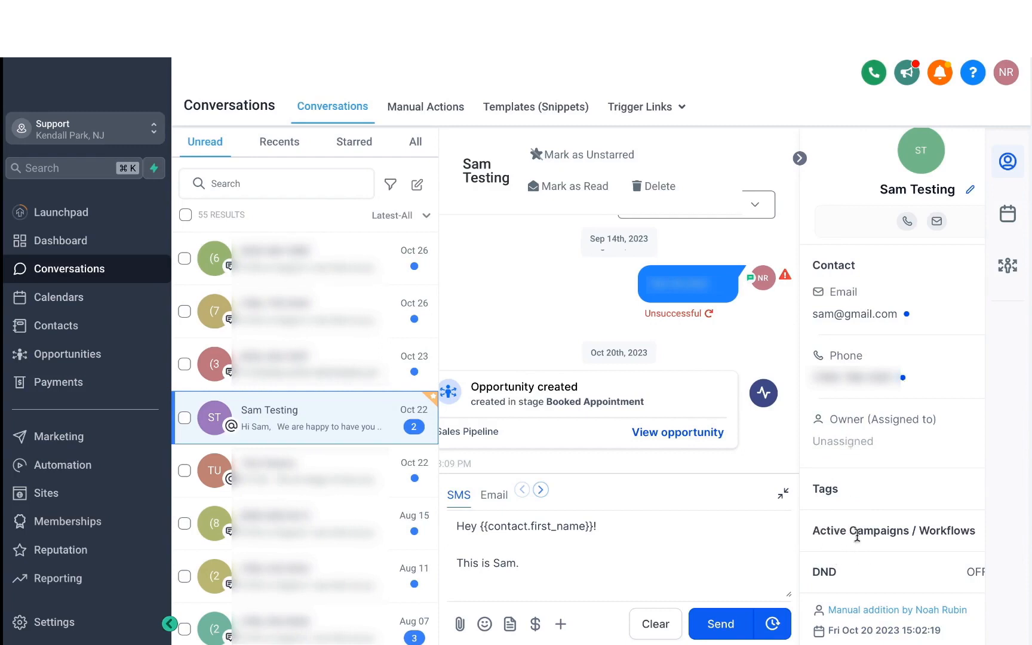
pyautogui.click(971, 190)
pyautogui.moveTo(878, 190); pyautogui.dragTo(962, 194)
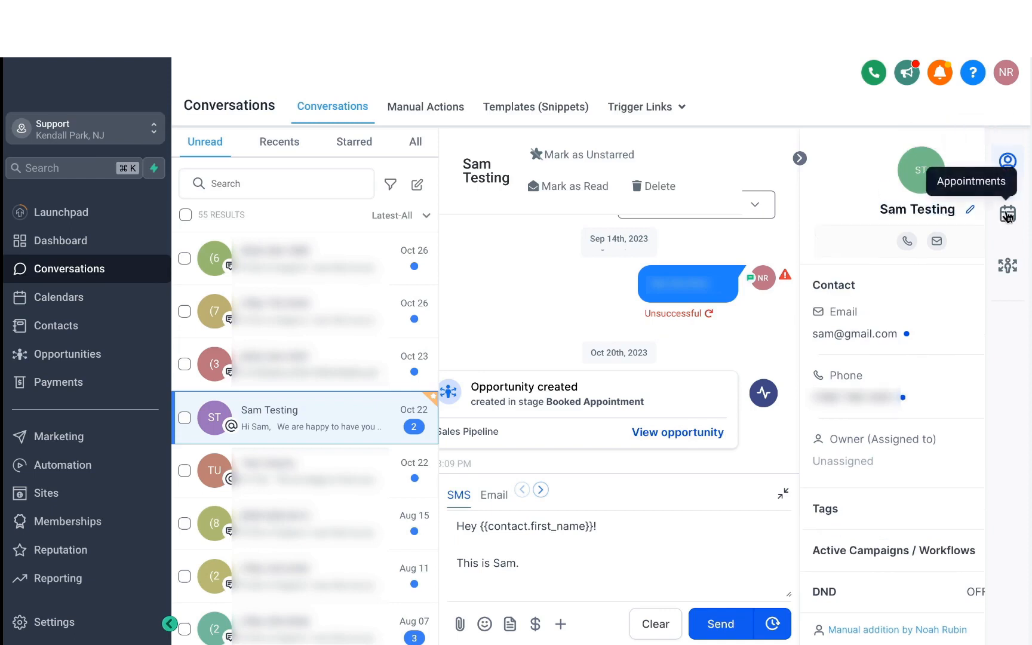
# - Start booking an appointment for the test contact in the Marketing Webinar calendar
pyautogui.click(1008, 214)
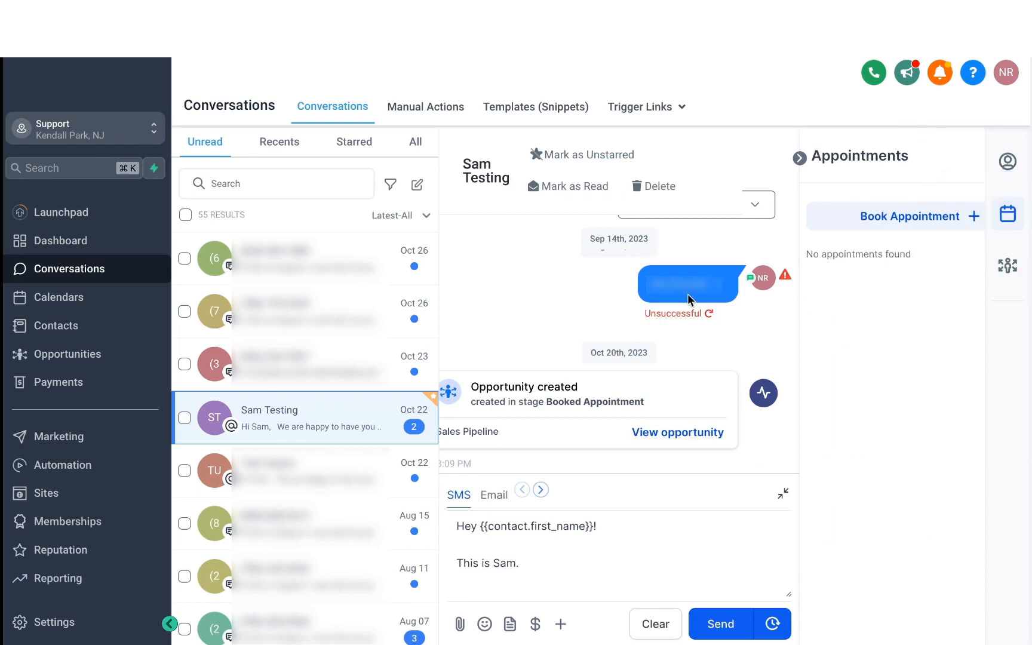
pyautogui.click(864, 221)
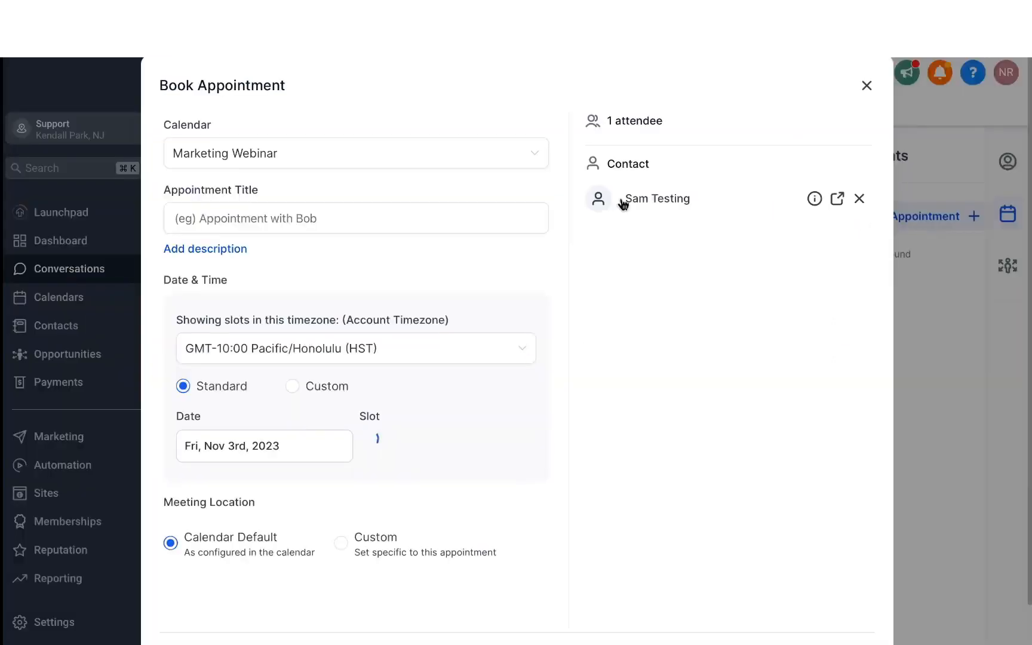
pyautogui.click(355, 160)
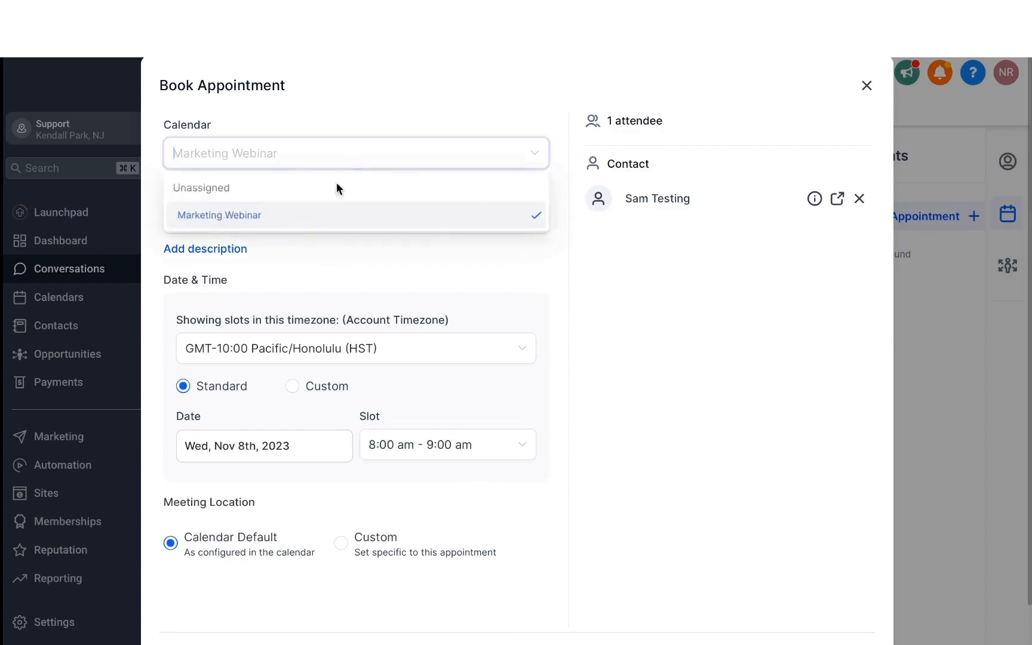
pyautogui.click(305, 215)
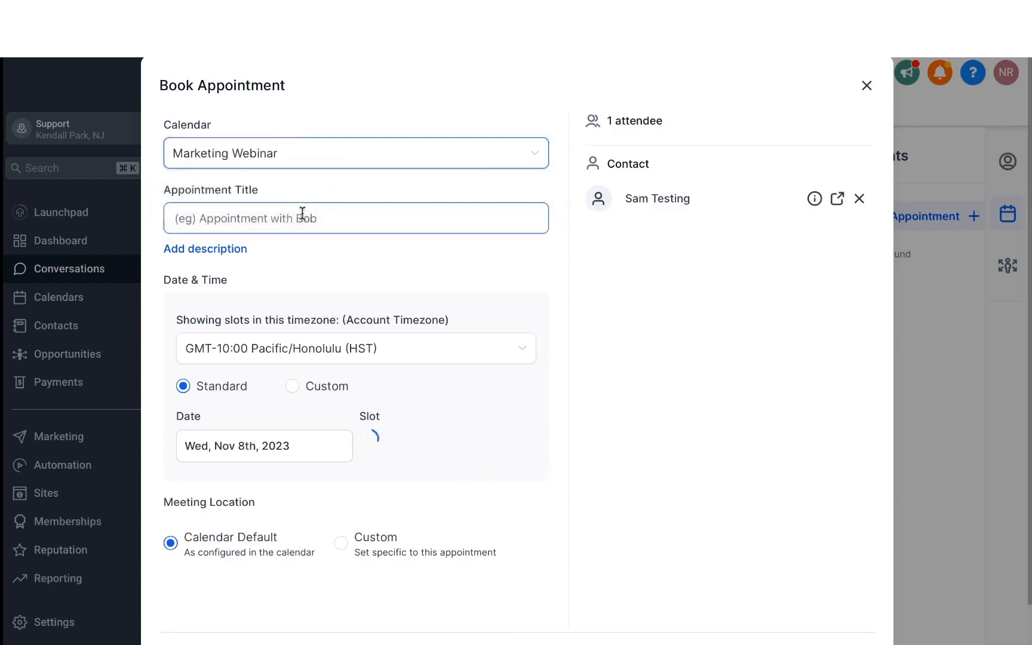
# - Title the appointment "Discovery Session" and book it for Wed, Nov 8th, 2023, in the 8:00 am - 9:00 am slot
pyautogui.click(303, 213)
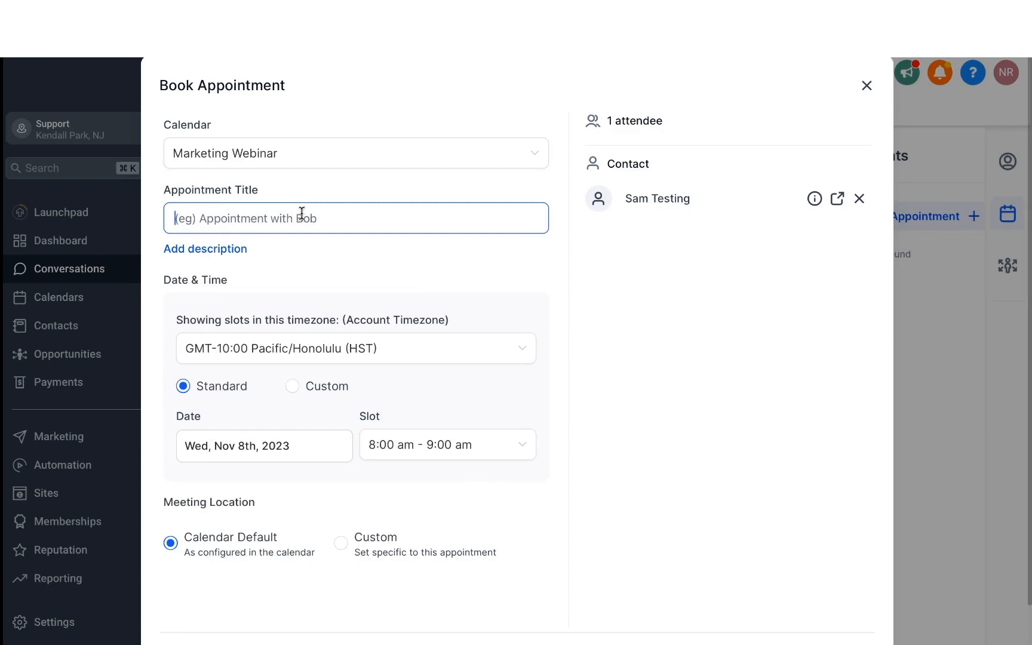
pyautogui.write('Discovery Se')
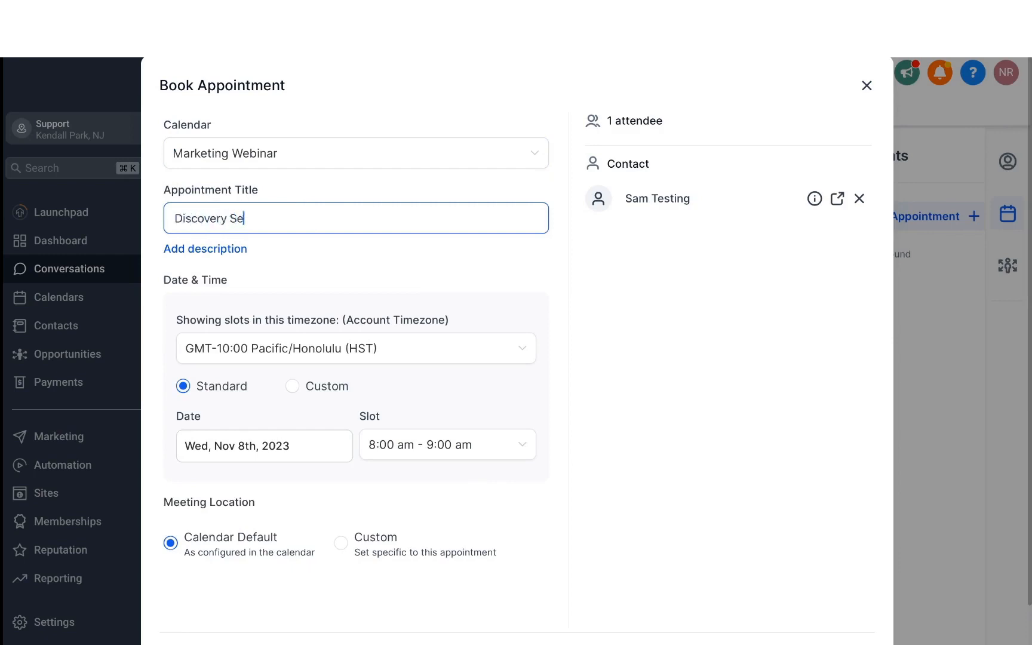
pyautogui.write('ssion')
pyautogui.click(253, 247)
pyautogui.scroll(-2, 253, 246)
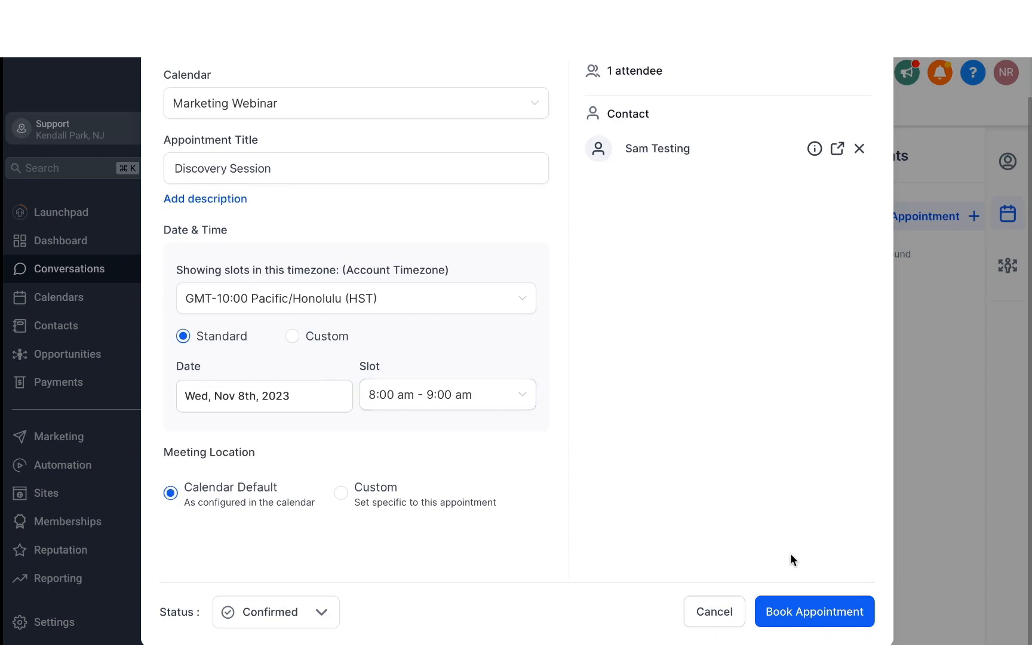
pyautogui.click(791, 613)
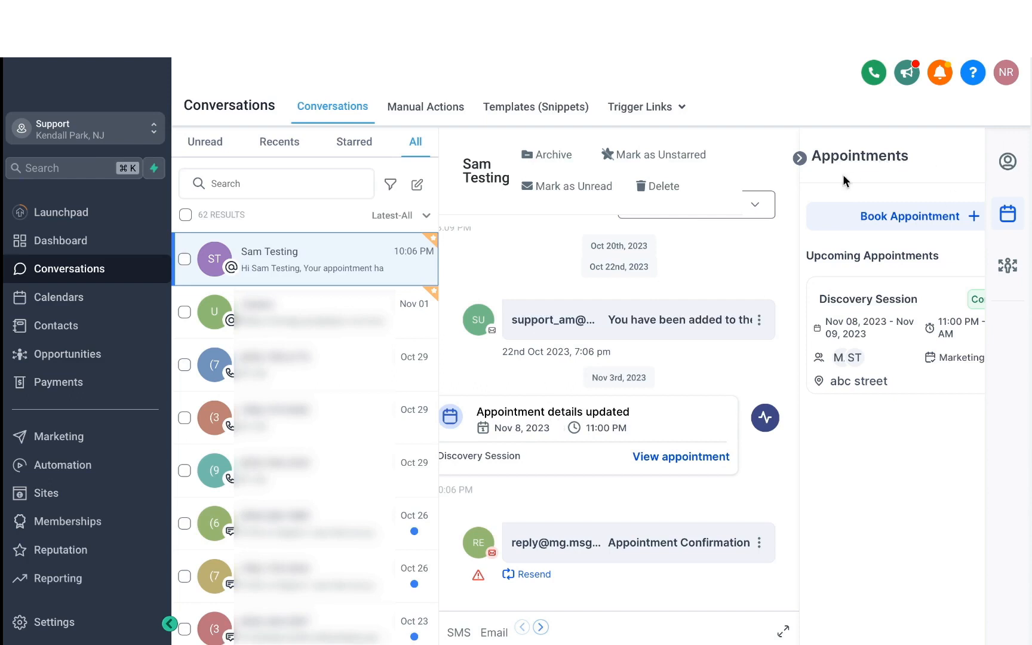
pyautogui.click(1008, 210)
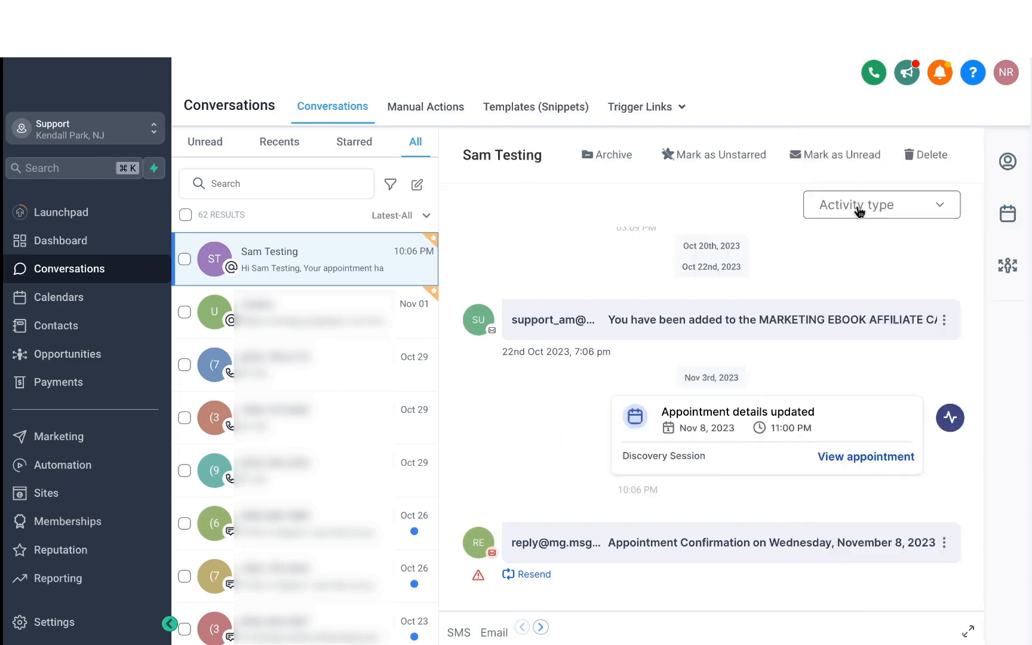
# - Filter the conversation's activity to show only SMS
pyautogui.click(860, 210)
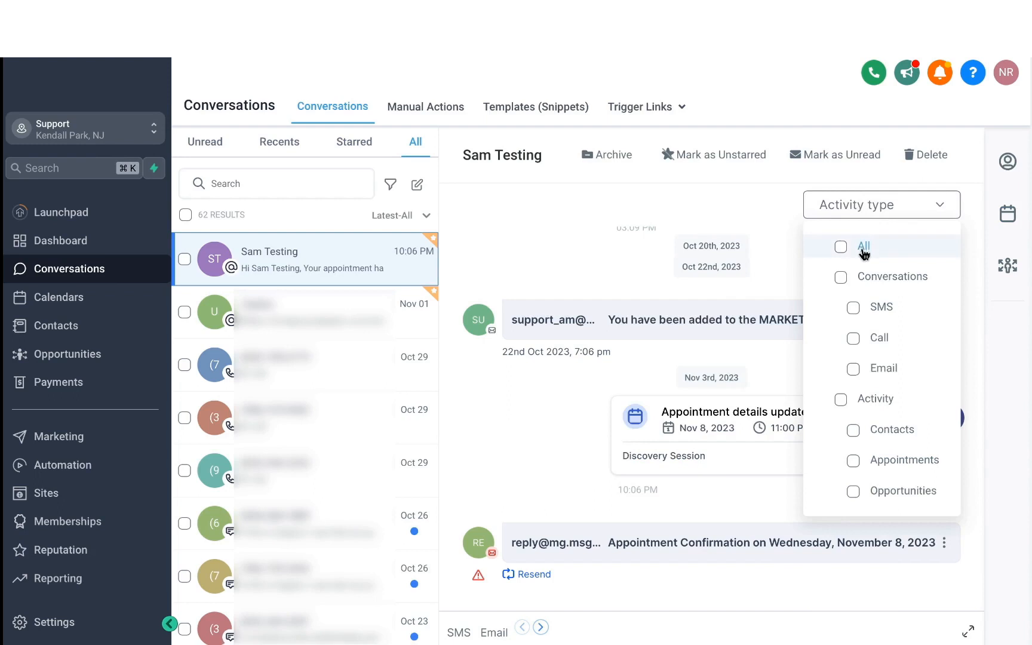
pyautogui.click(880, 309)
pyautogui.click(770, 296)
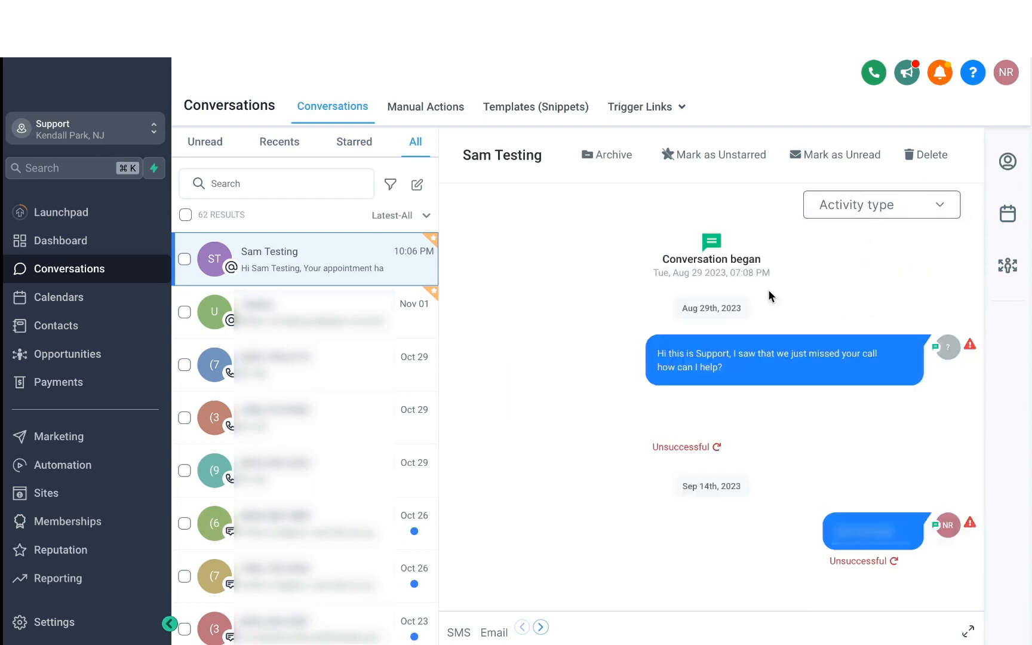
# - Show all activity types in the conversation again and return to its latest entries
pyautogui.click(849, 207)
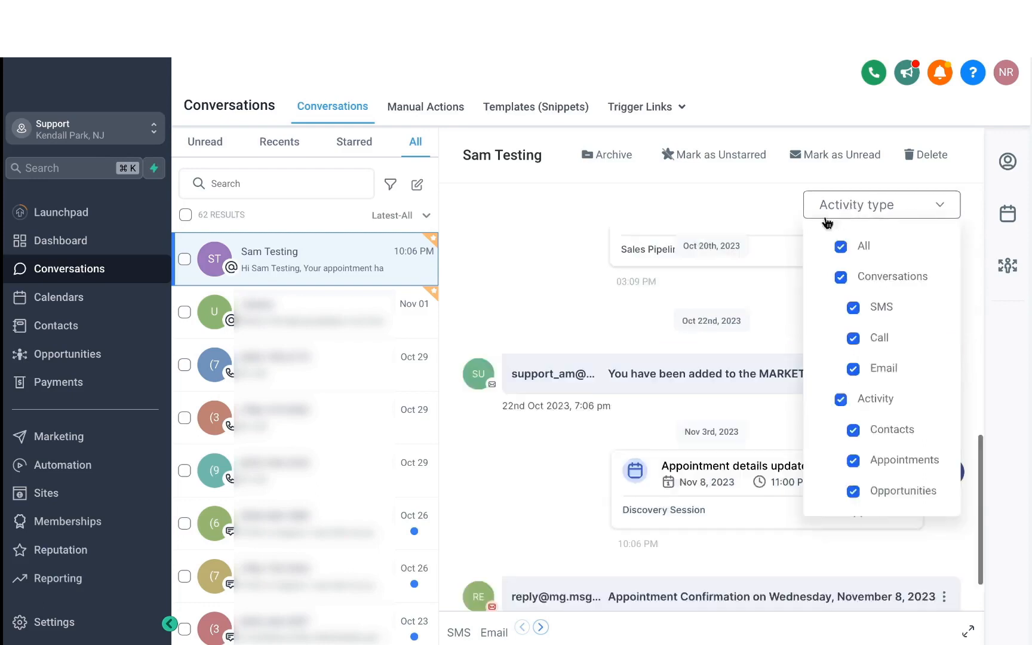
pyautogui.click(766, 225)
pyautogui.scroll(-2, 711, 298)
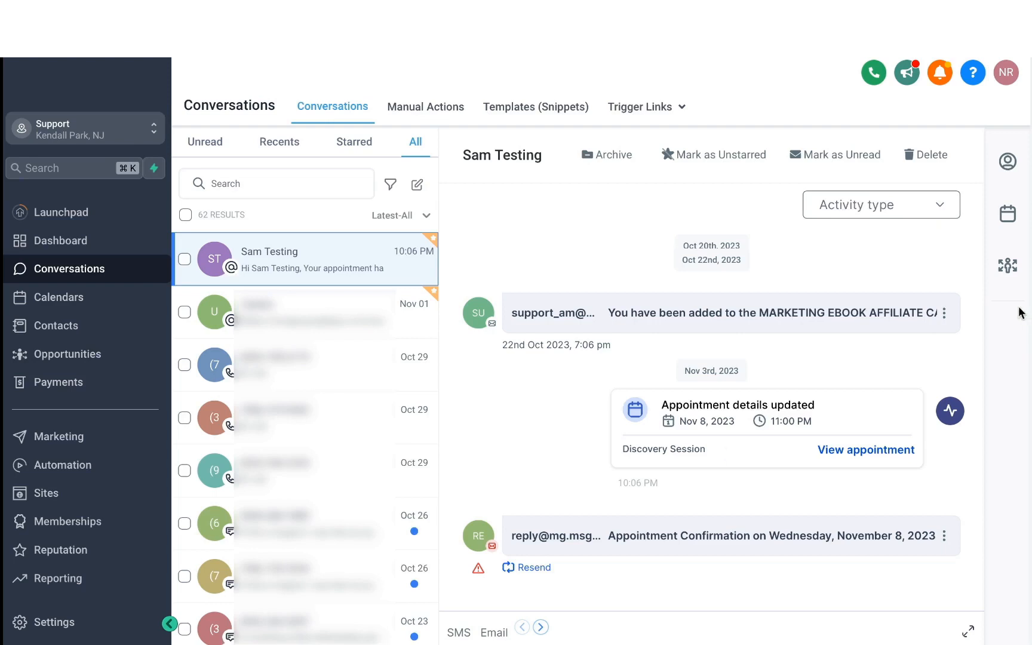
# - Start a new opportunity for the test contact in the Sales Pipeline with the stage set to Booked Appointment
pyautogui.click(1009, 273)
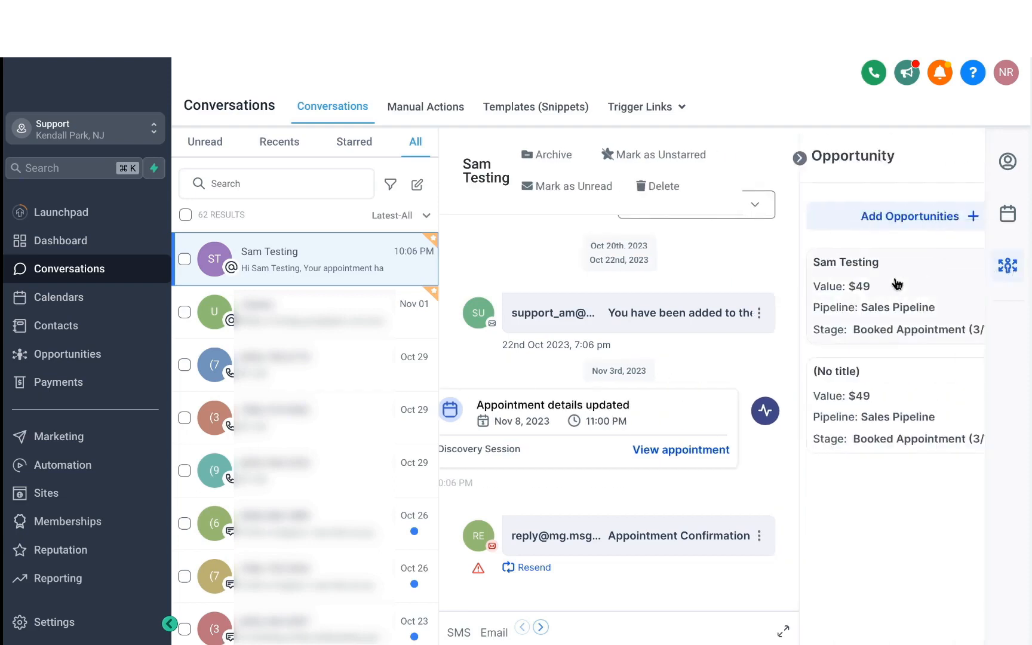
pyautogui.click(887, 218)
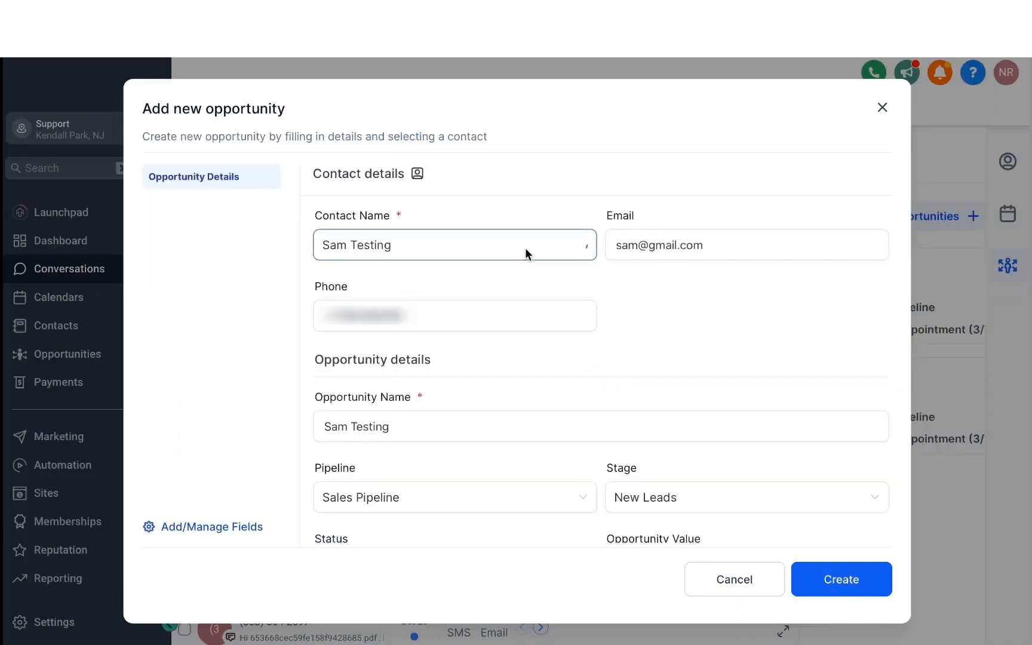
pyautogui.scroll(-3, 469, 365)
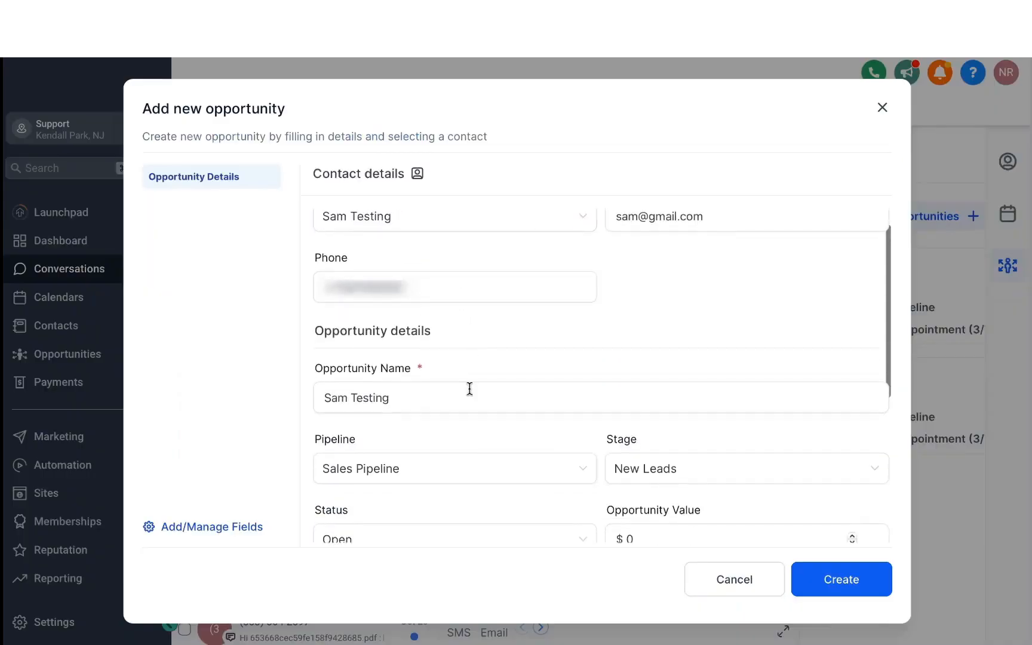
pyautogui.click(436, 370)
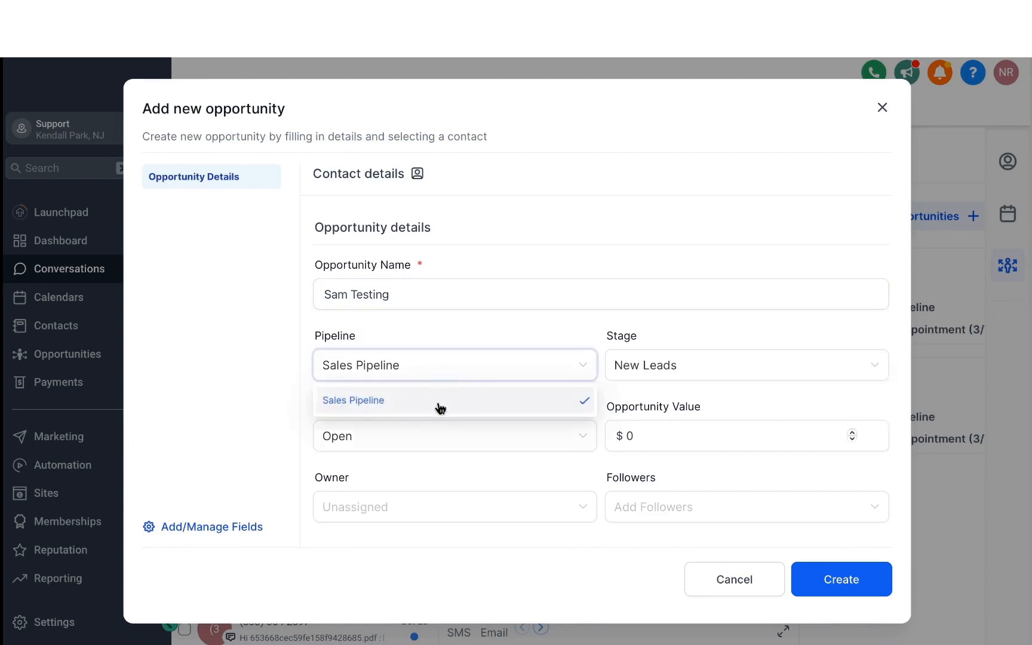
pyautogui.click(660, 378)
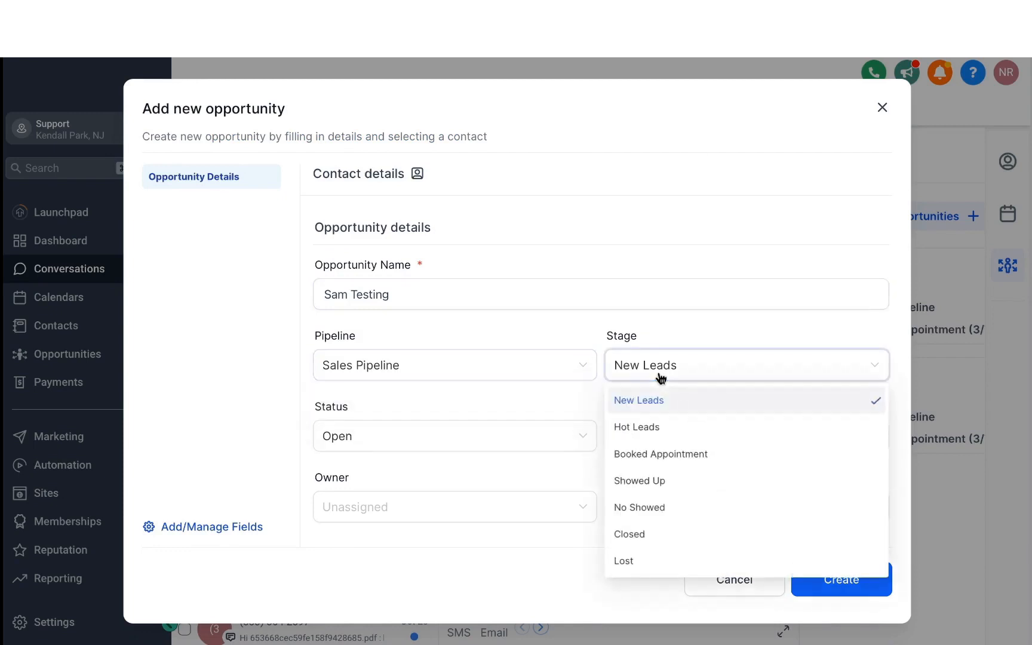
pyautogui.click(657, 456)
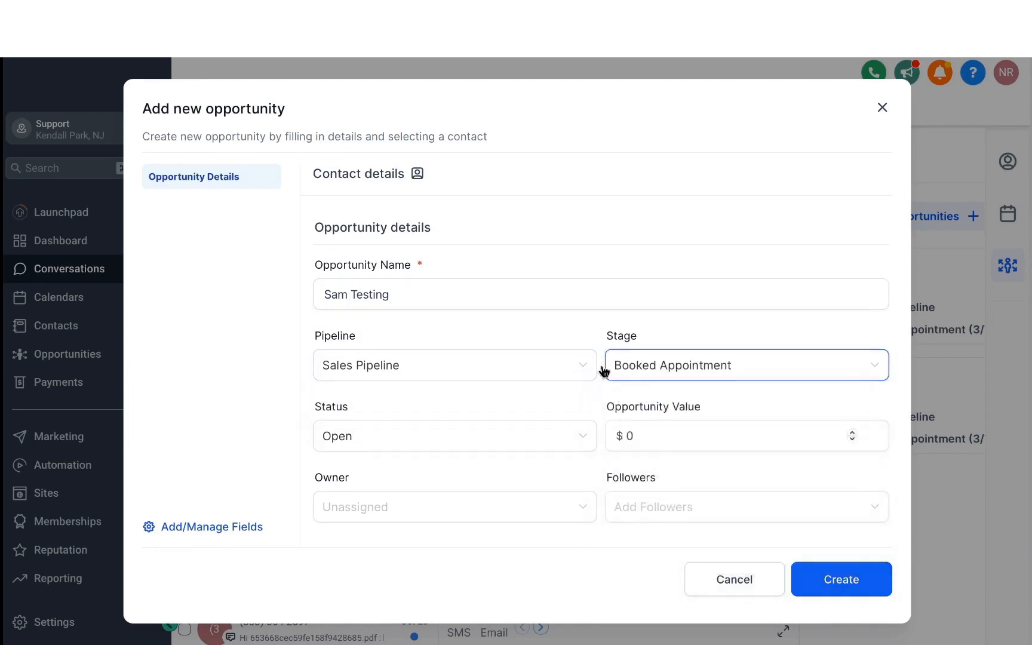
# - Assign the first listed staff member as the opportunity's owner and add the first available one as follower
pyautogui.scroll(-5, 587, 350)
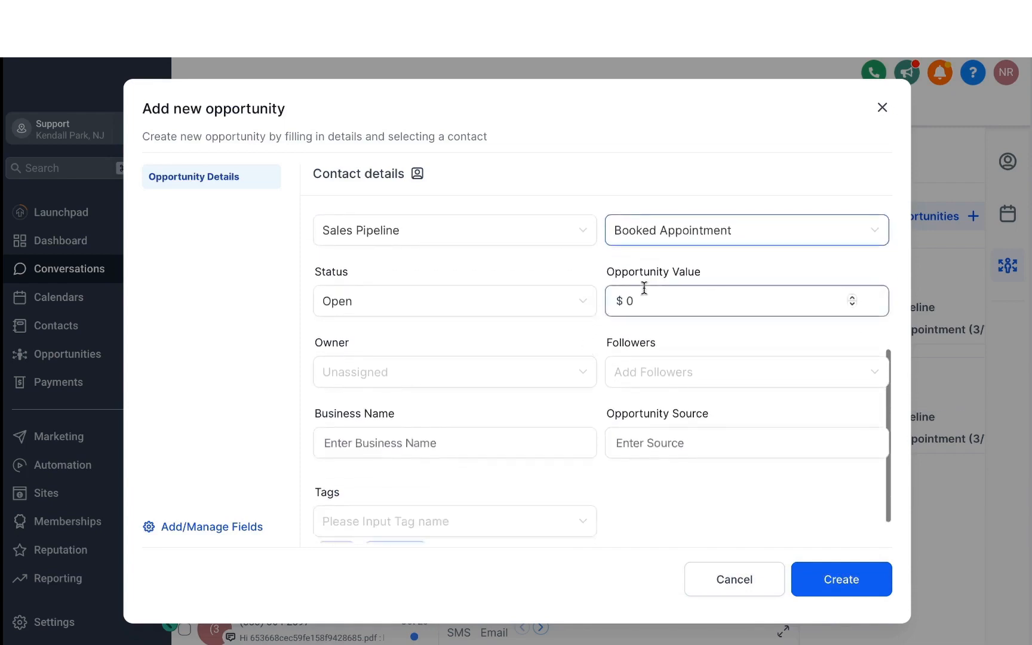
pyautogui.click(526, 382)
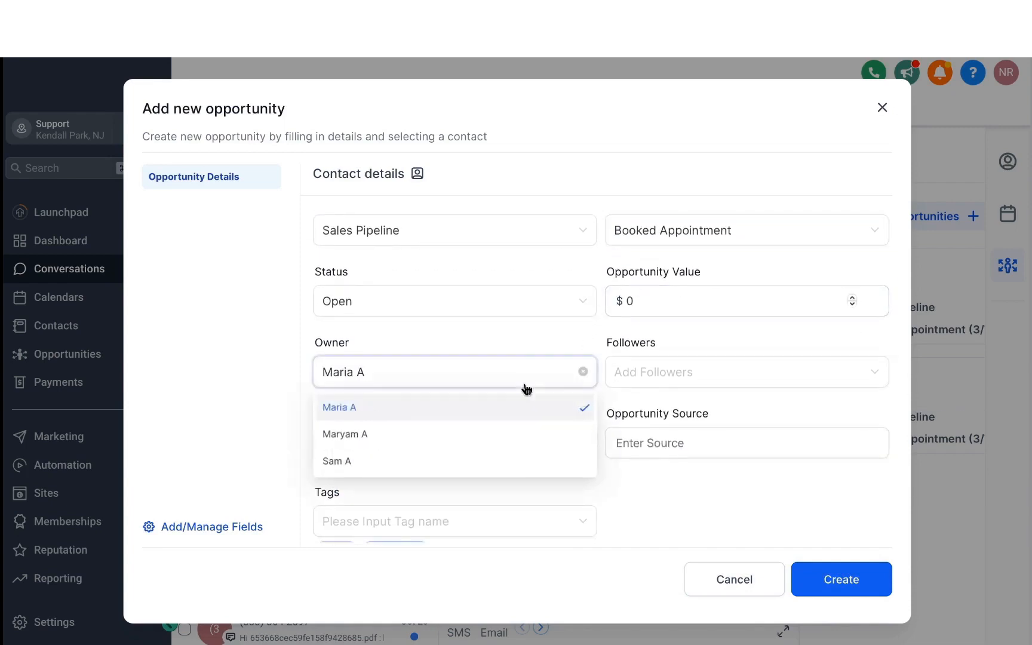
pyautogui.click(636, 379)
pyautogui.click(650, 409)
pyautogui.click(574, 419)
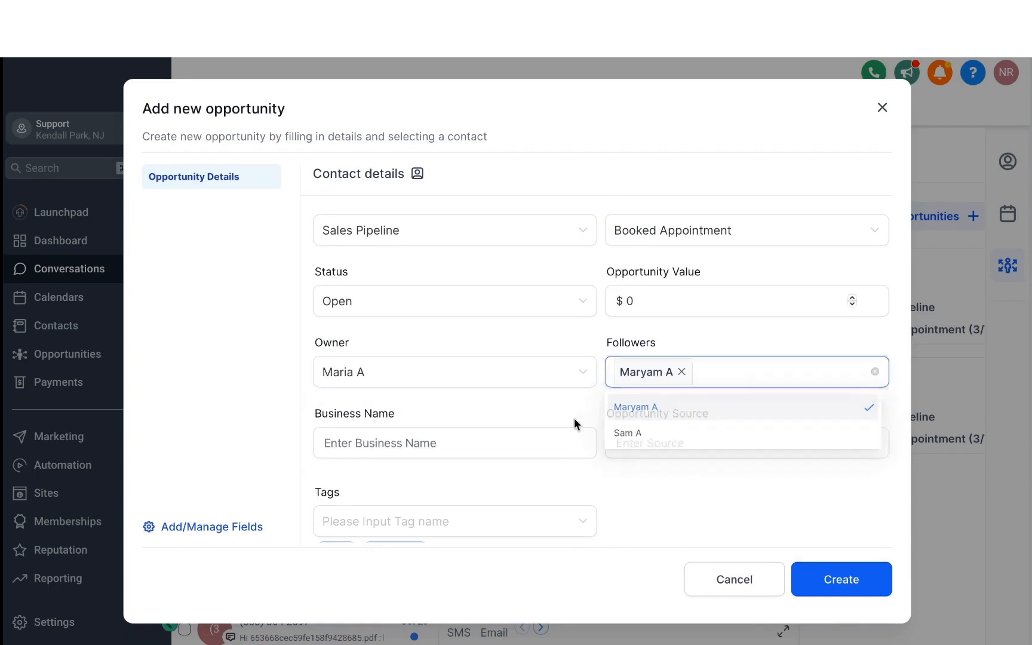
pyautogui.scroll(-2, 528, 419)
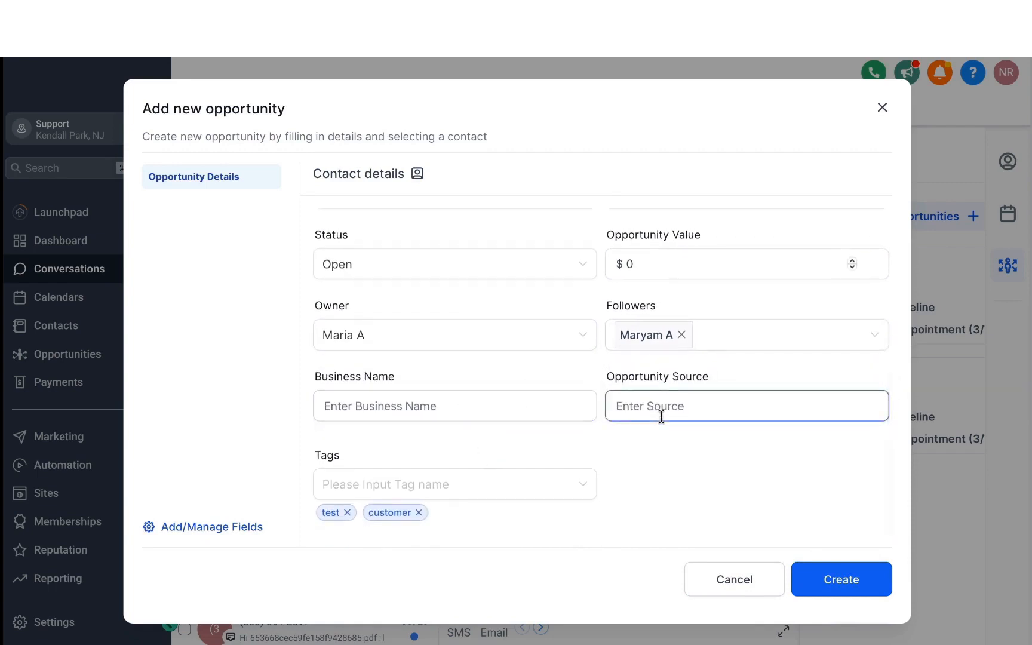
# - Open custom field management from the opportunity form and start a new custom field of type Number
pyautogui.click(231, 528)
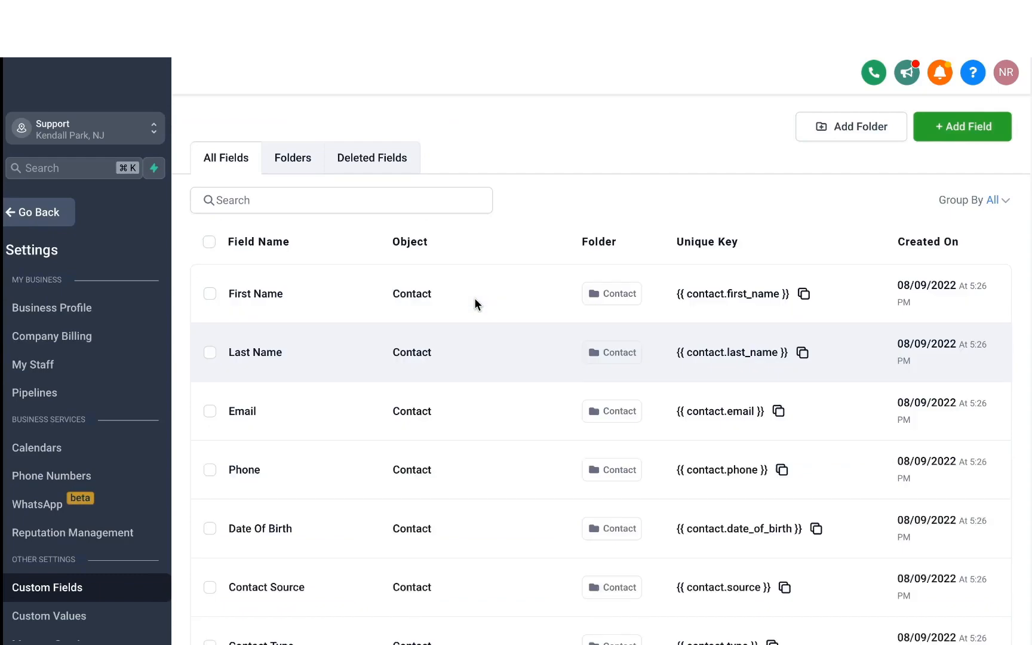
pyautogui.click(951, 136)
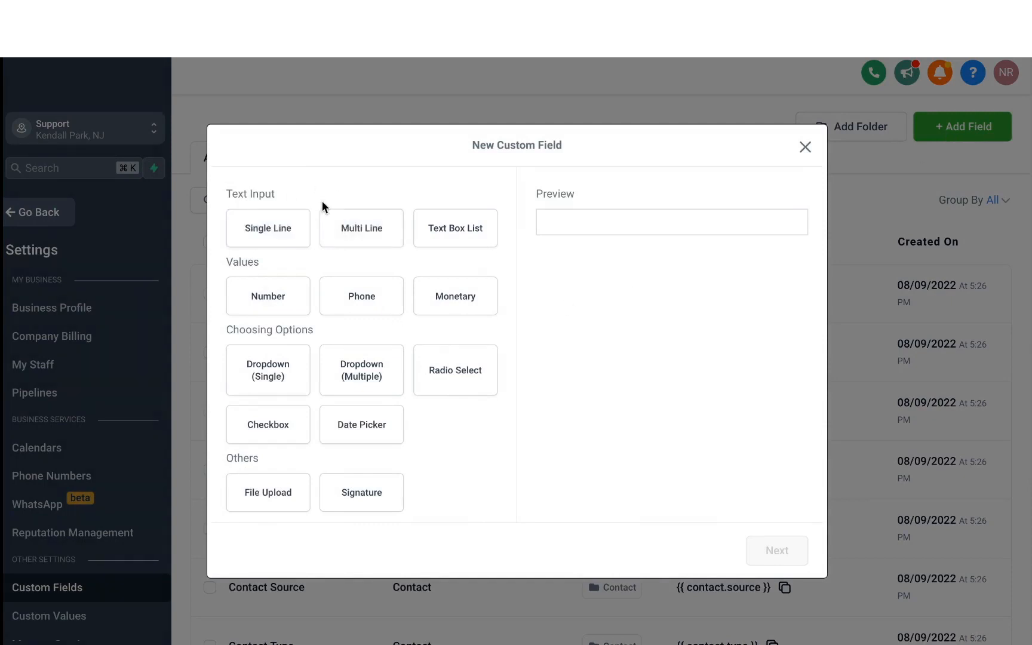
pyautogui.click(307, 244)
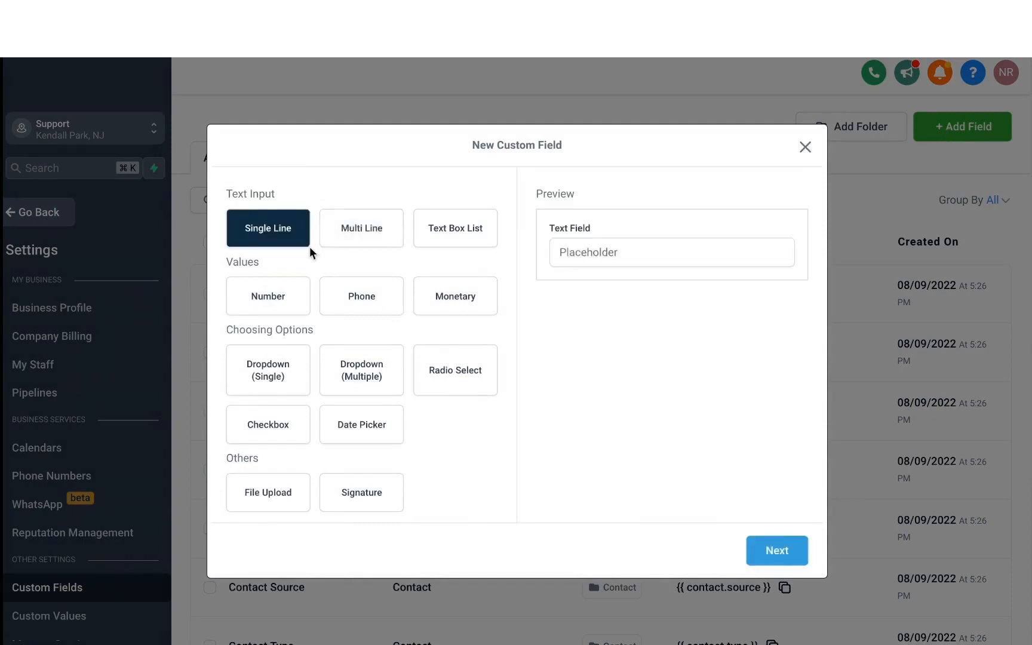
pyautogui.click(298, 282)
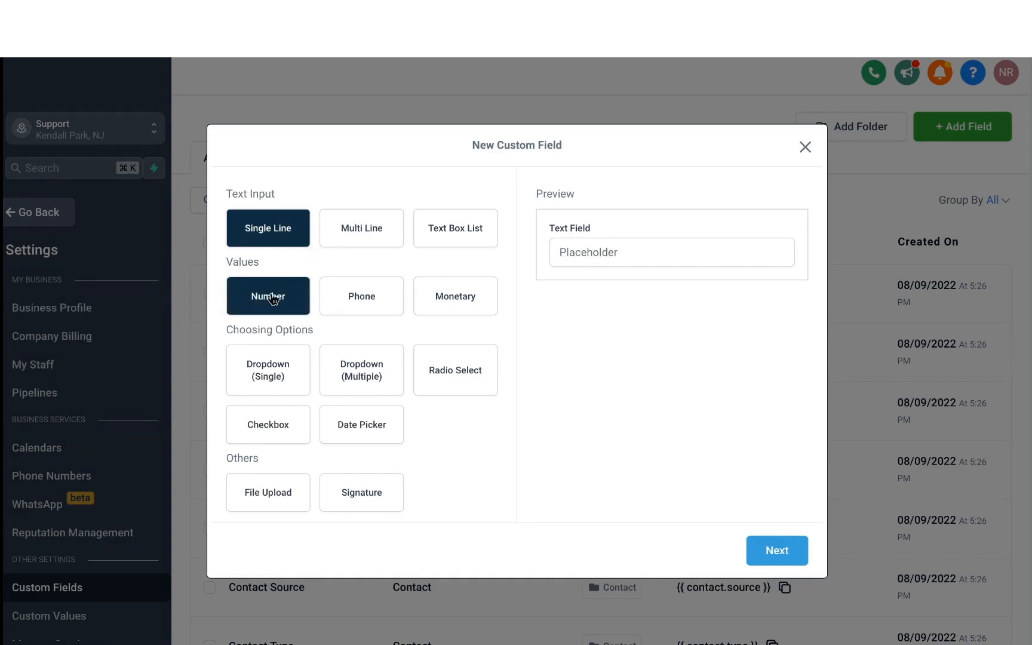
pyautogui.click(777, 550)
# - Name the custom field Age, place it in the Contact group and save it
pyautogui.click(388, 311)
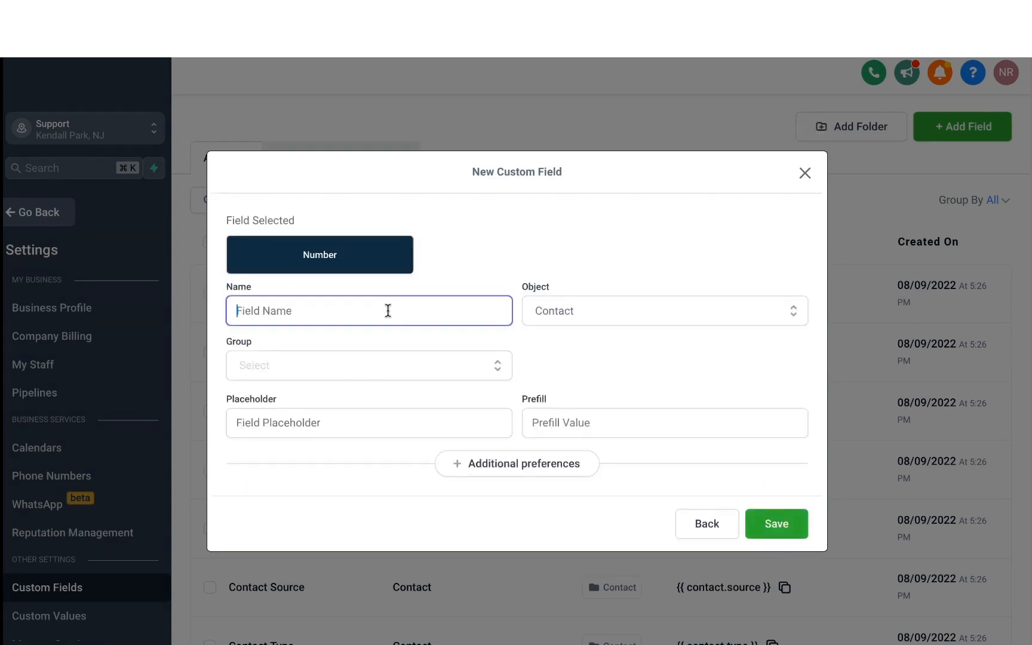
pyautogui.write('Age')
pyautogui.click(360, 369)
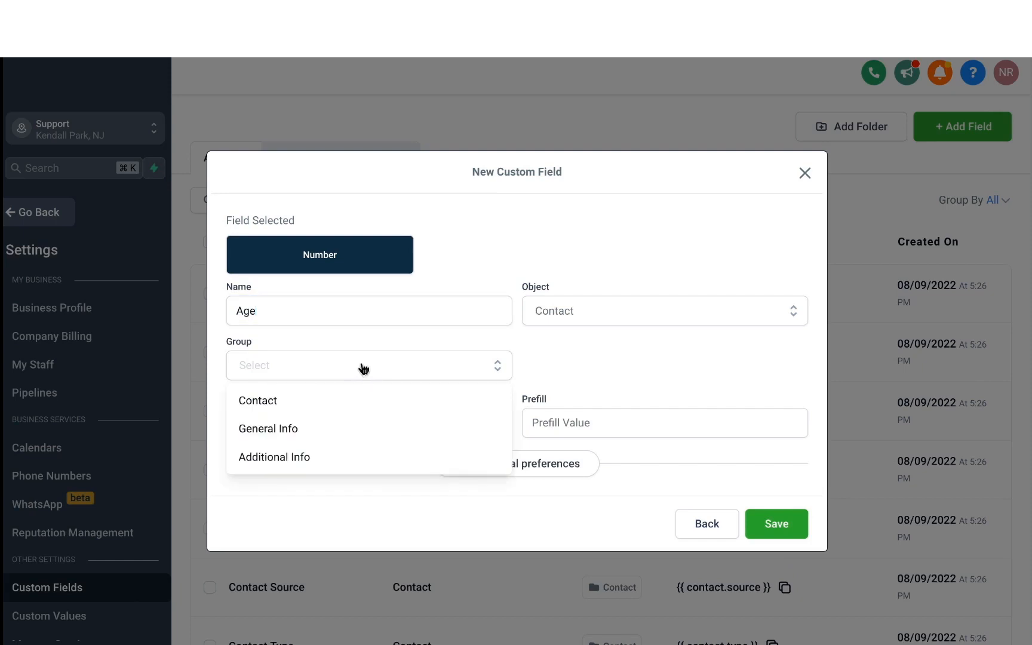
pyautogui.click(305, 399)
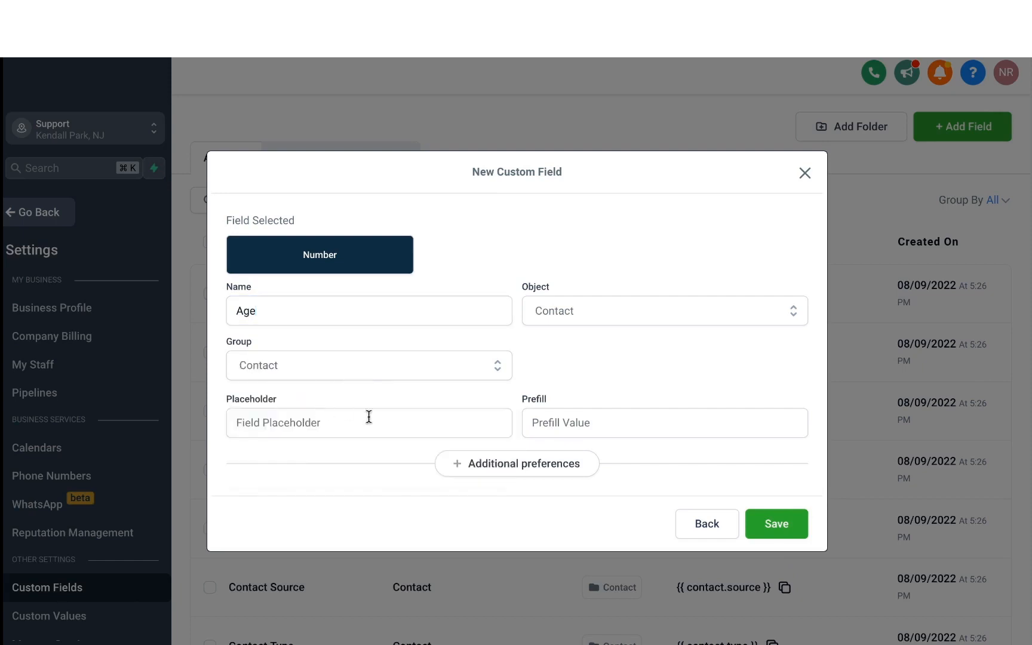
pyautogui.click(776, 521)
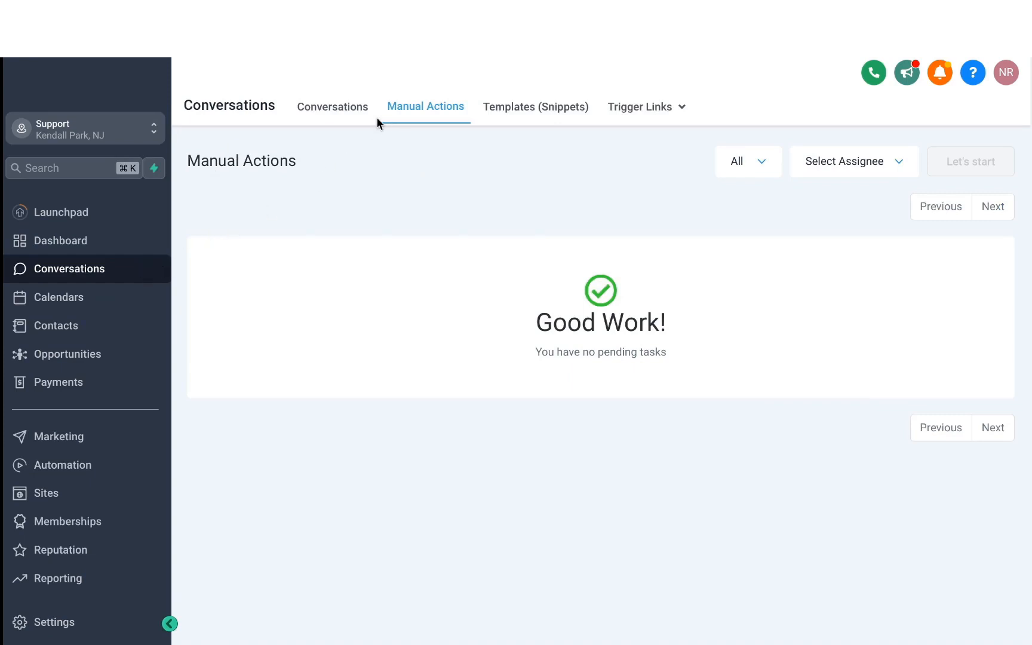
# - View the conversations list and return to the manual actions list
pyautogui.click(325, 108)
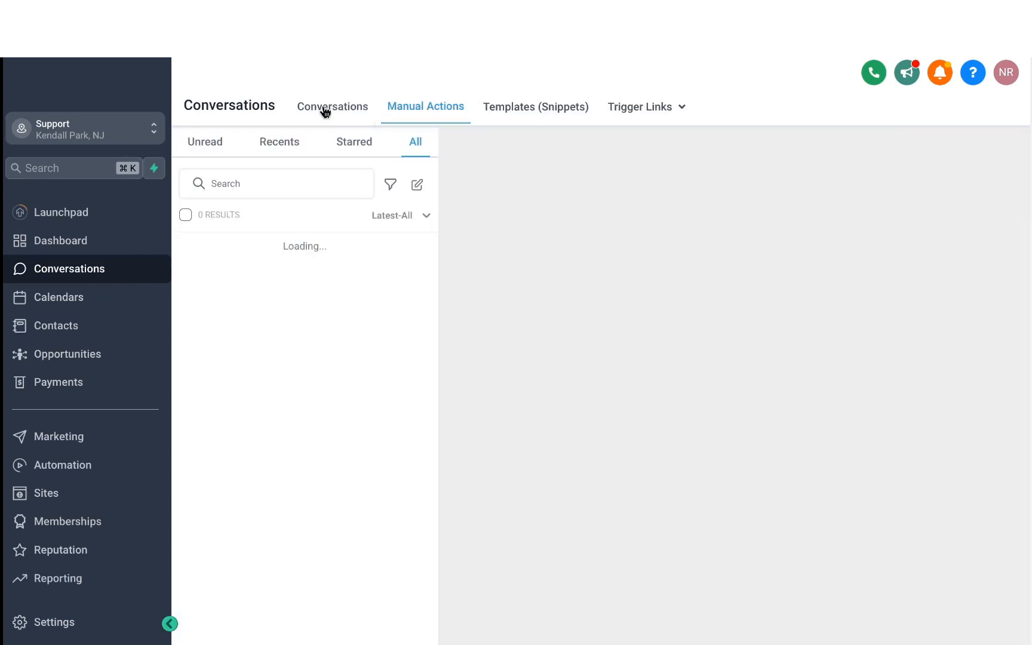
pyautogui.click(414, 110)
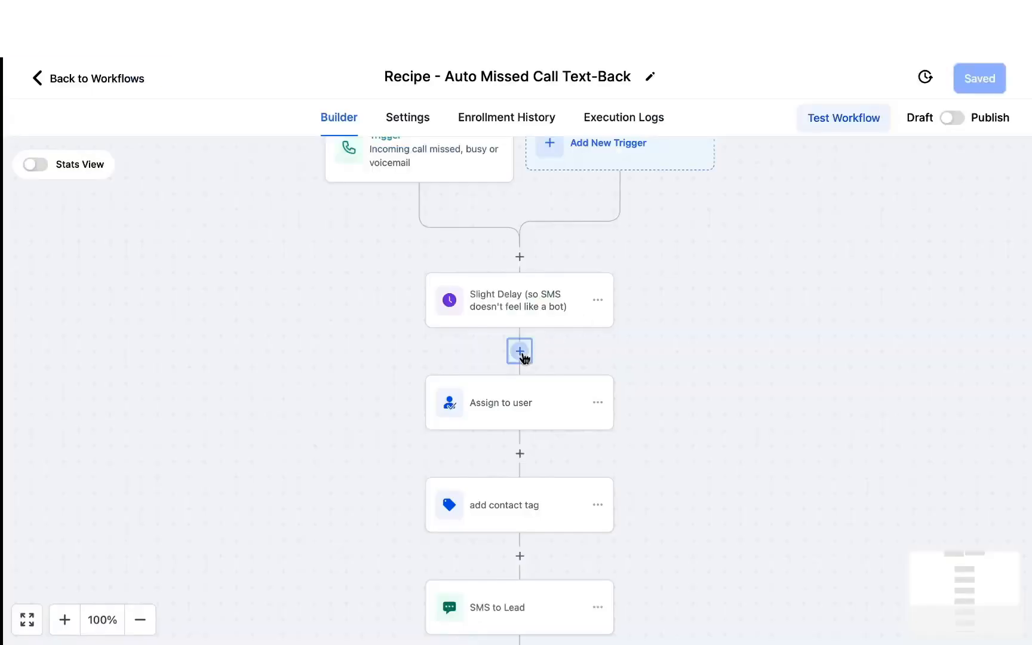
# - Add a Manual Action To Call directly after the Slight Delay step in the Auto Missed Call Text-Back workflow
pyautogui.click(521, 352)
pyautogui.write('m')
pyautogui.write('anua')
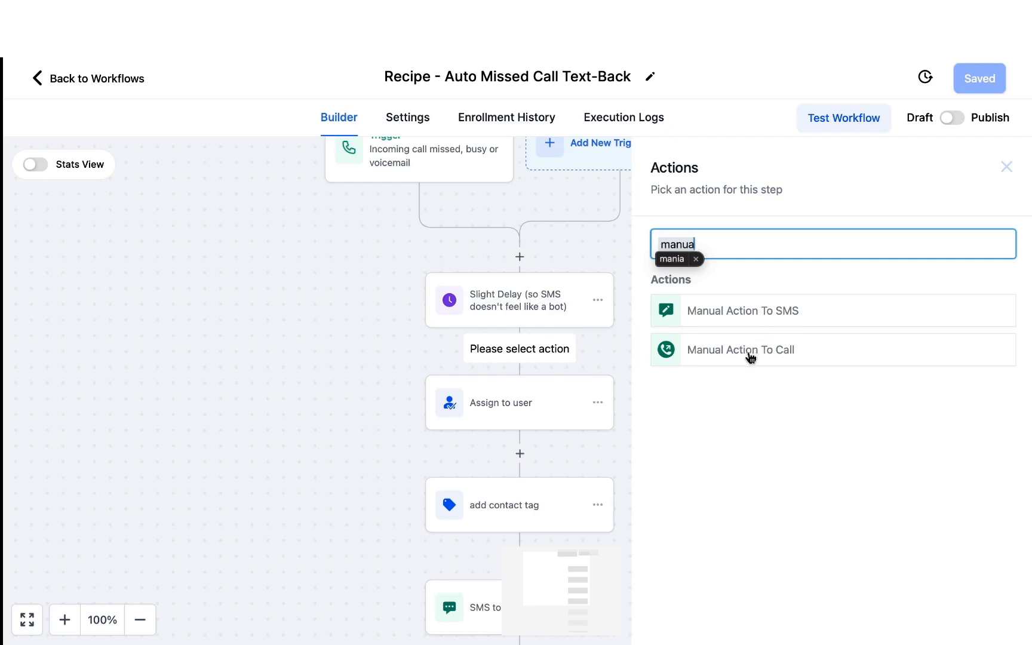
pyautogui.click(751, 356)
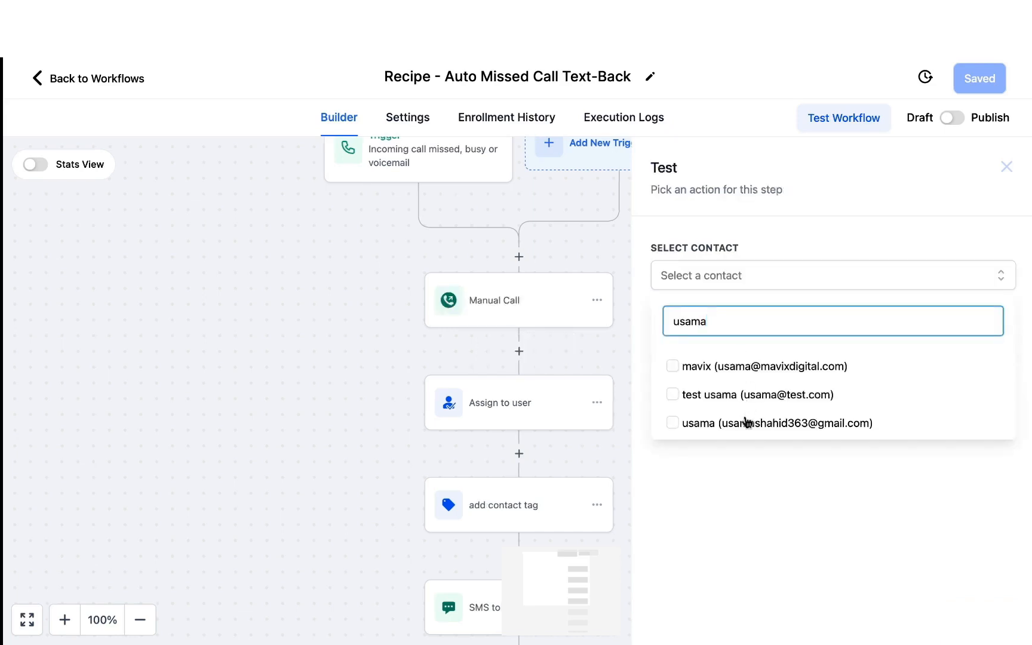
# - Test the workflow with the third matching contact, and open the manual actions list in Conversations to check the result
pyautogui.click(742, 421)
pyautogui.click(686, 323)
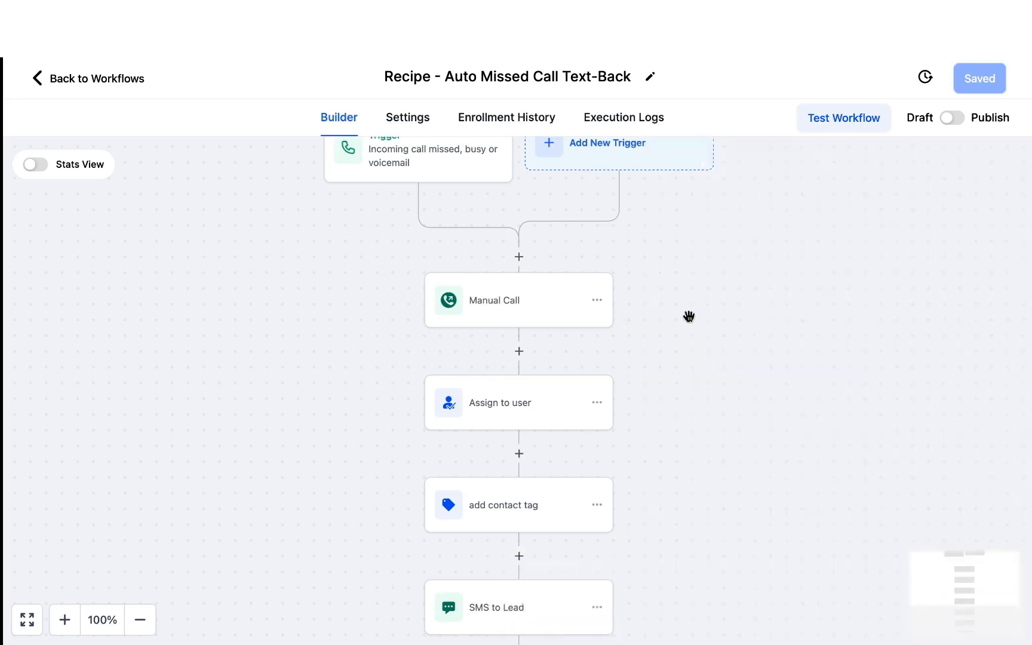
pyautogui.click(103, 79)
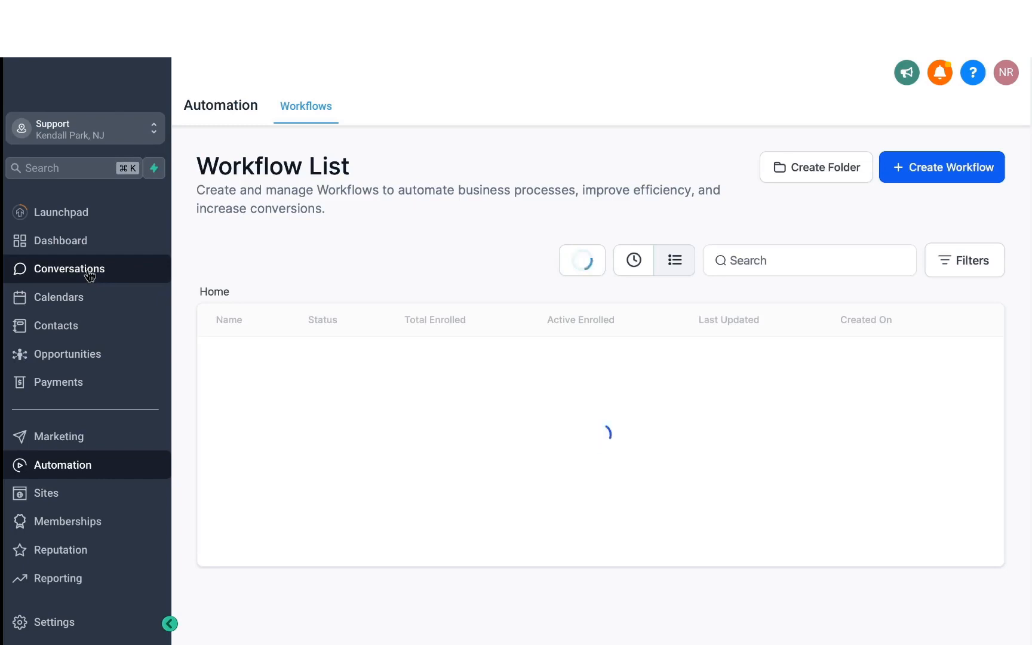
pyautogui.click(92, 276)
pyautogui.click(425, 106)
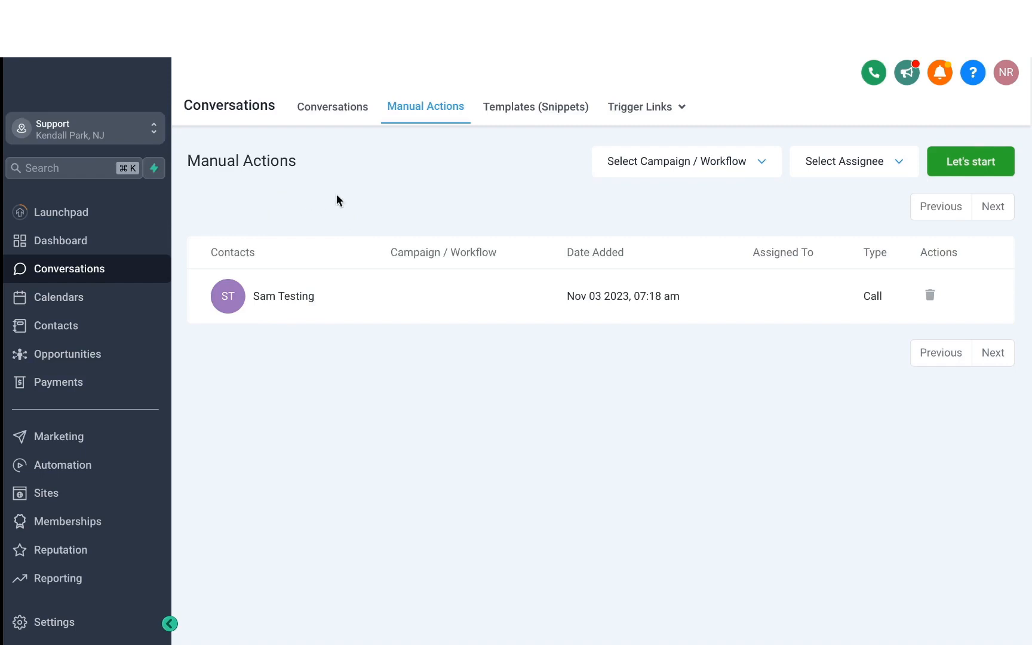
# - Start a new text template in the message snippets and name it Welcome Message
pyautogui.click(521, 117)
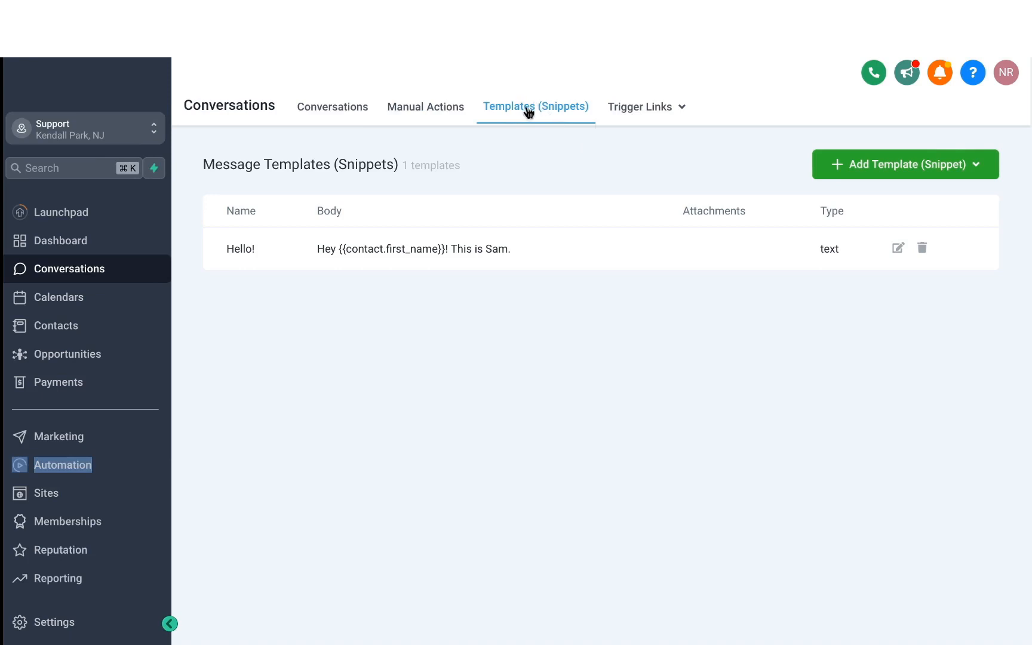
pyautogui.click(845, 168)
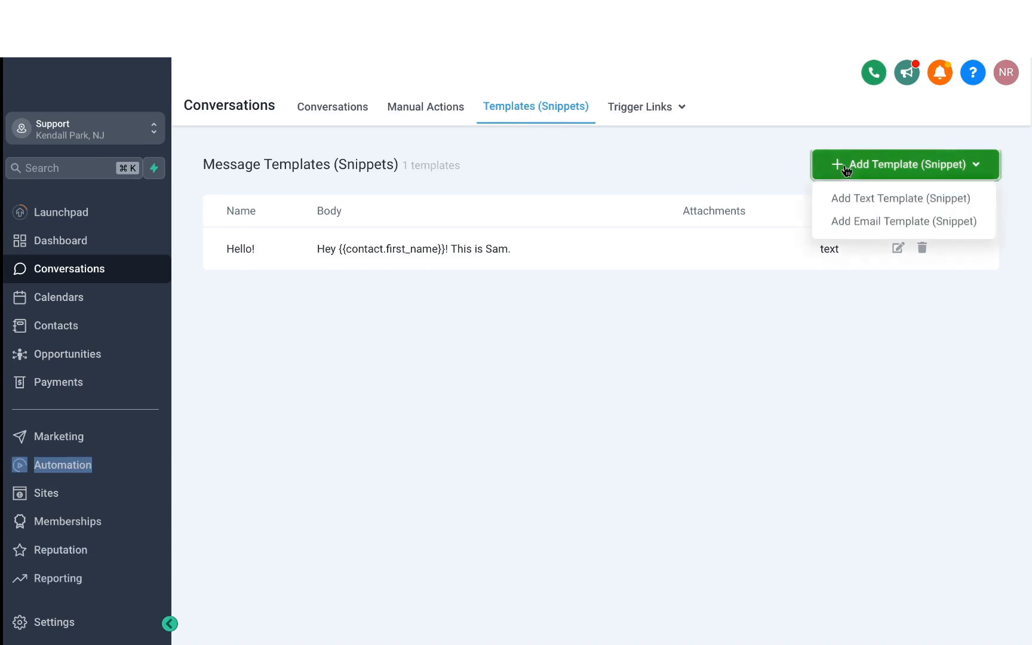
pyautogui.click(868, 204)
pyautogui.click(329, 203)
pyautogui.write('Welcome Message')
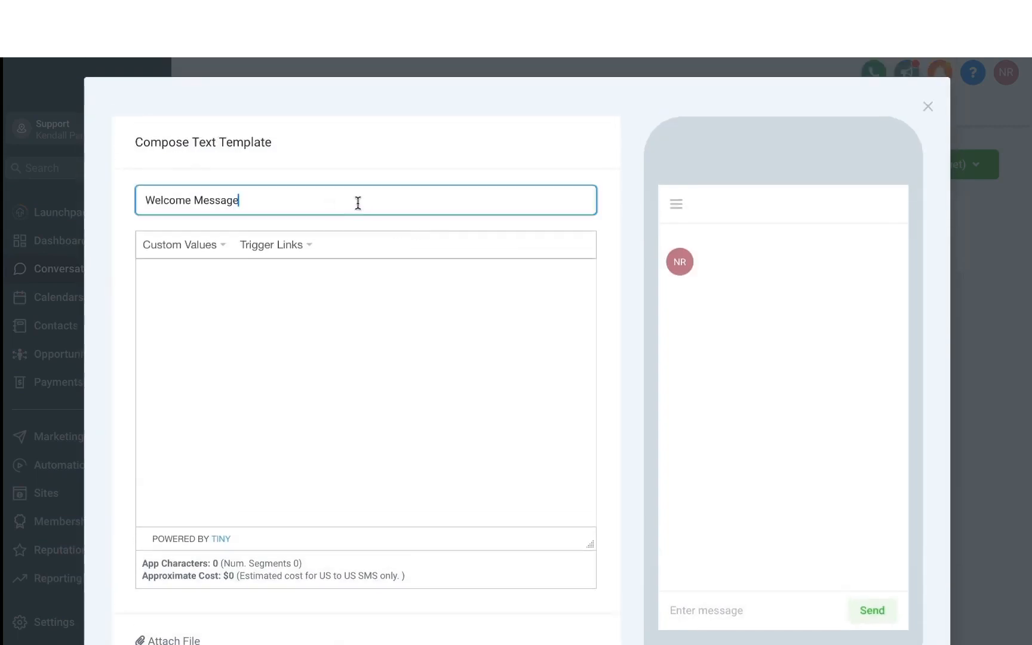
pyautogui.moveTo(358, 203); pyautogui.dragTo(68, 206)
# - Write the template body "Hey {{contact.first_name}}! Welcome to ABC Marketing", look through the available custom values and save the template
pyautogui.click(215, 287)
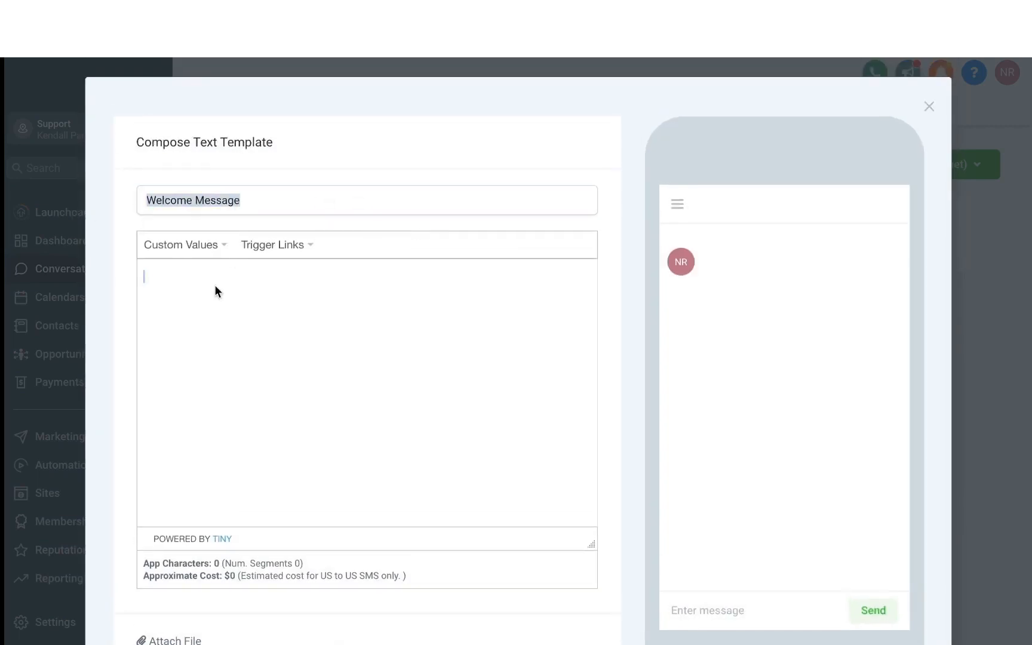
pyautogui.write('Hey')
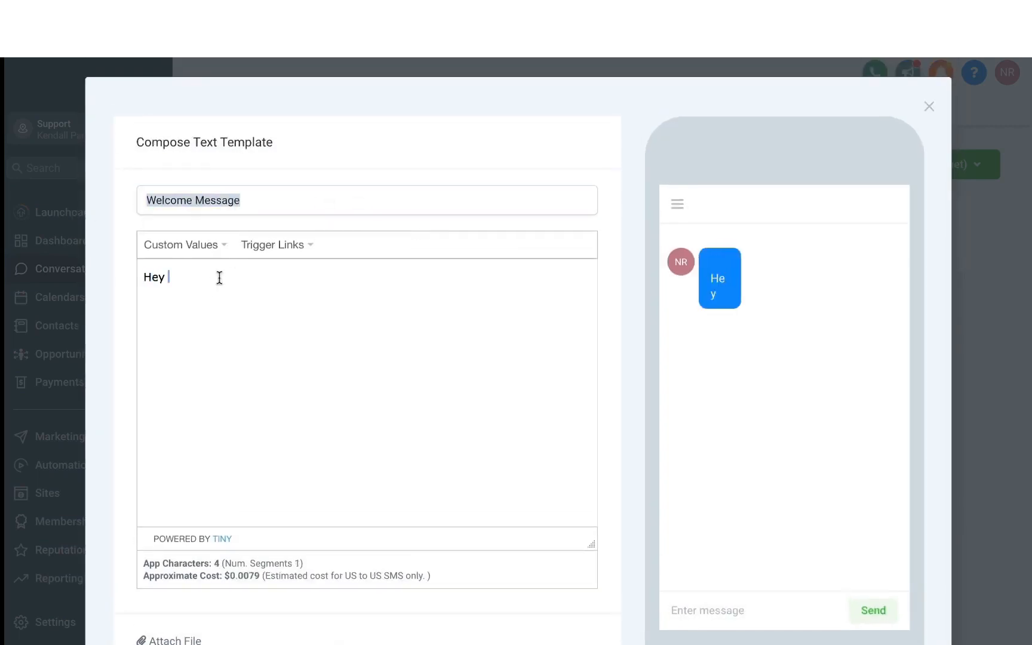
pyautogui.write('{{contact.first_name}}!  Welcome to ABC Marketing')
pyautogui.click(209, 246)
pyautogui.moveTo(262, 294)
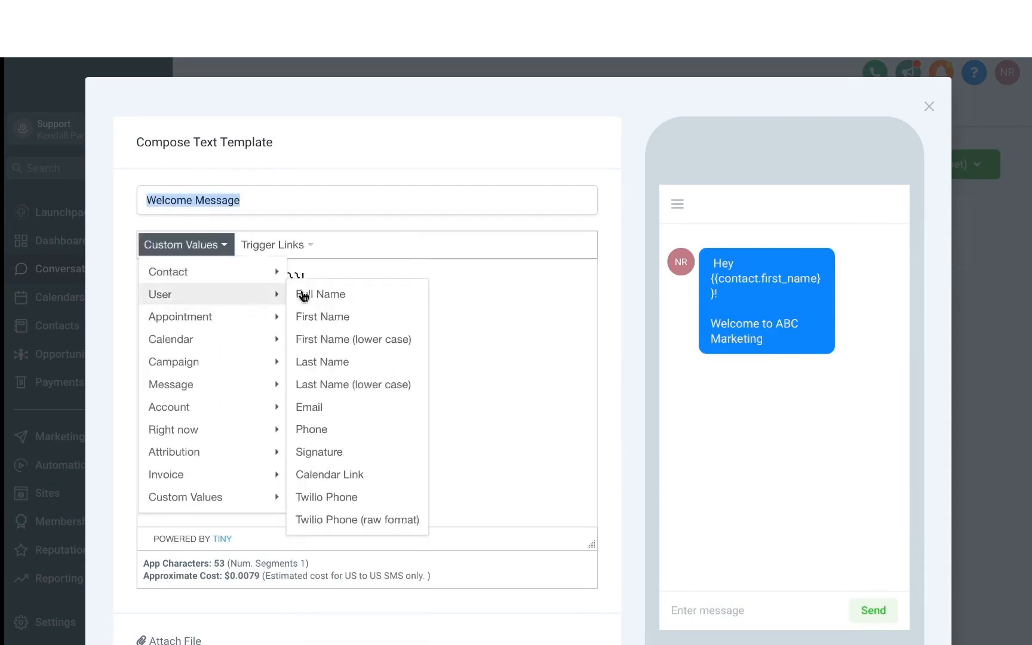
pyautogui.click(489, 302)
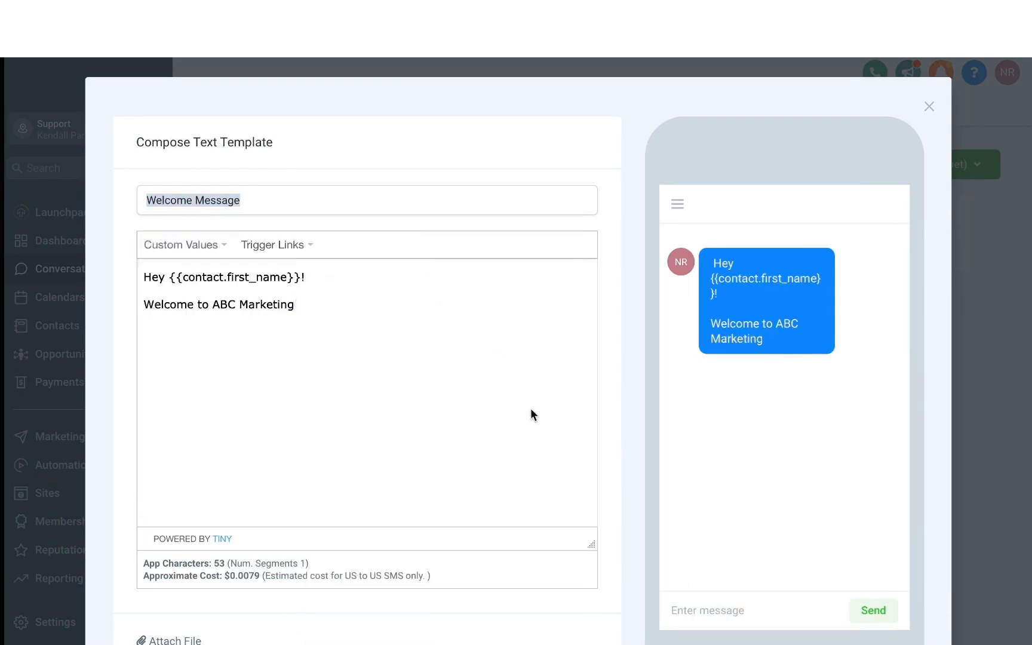
pyautogui.scroll(-3, 530, 408)
pyautogui.click(593, 519)
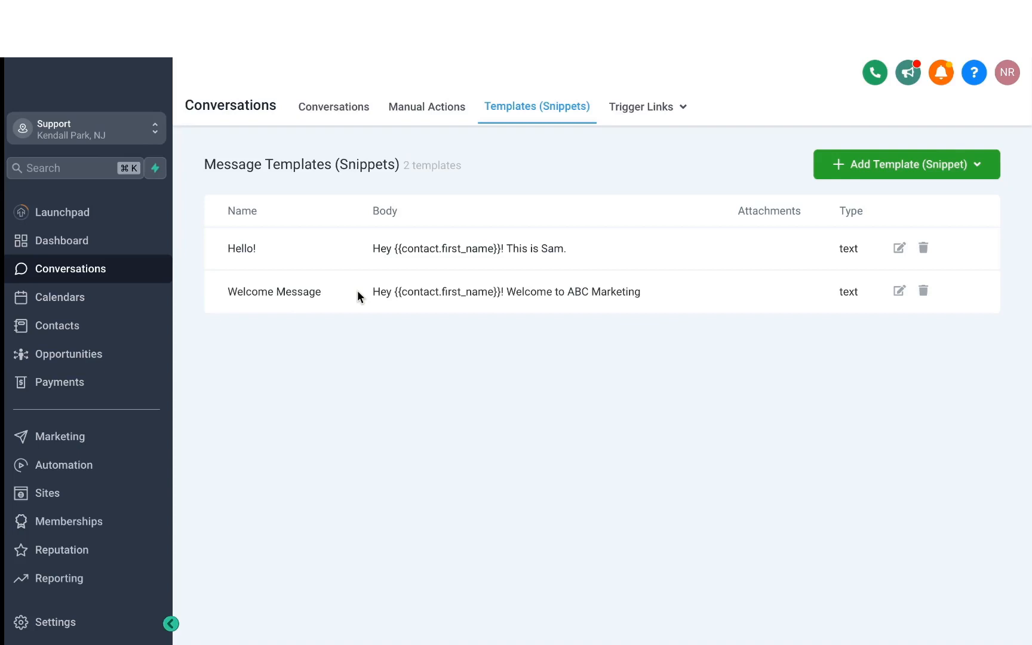
# - Create a trigger link named Test with the copied URL and save it
pyautogui.click(657, 105)
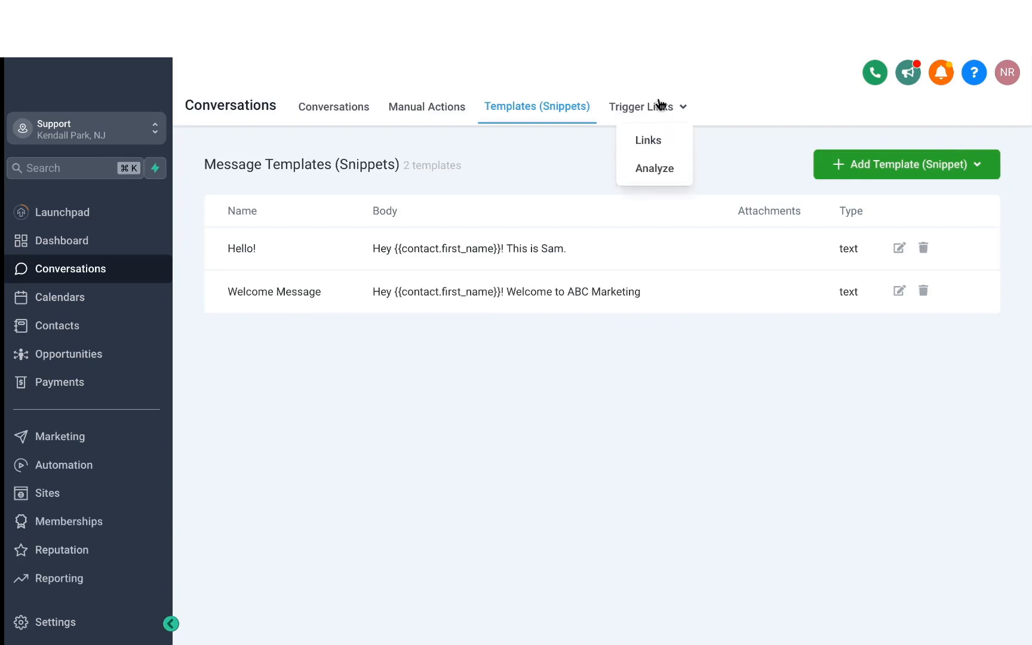
pyautogui.click(651, 141)
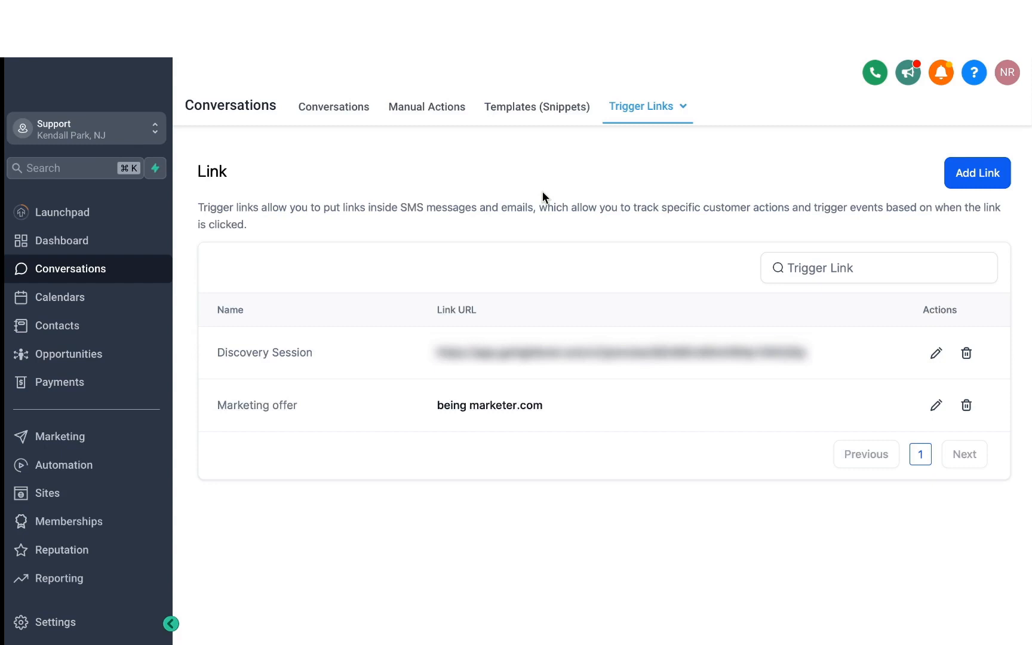
pyautogui.click(964, 172)
pyautogui.click(541, 464)
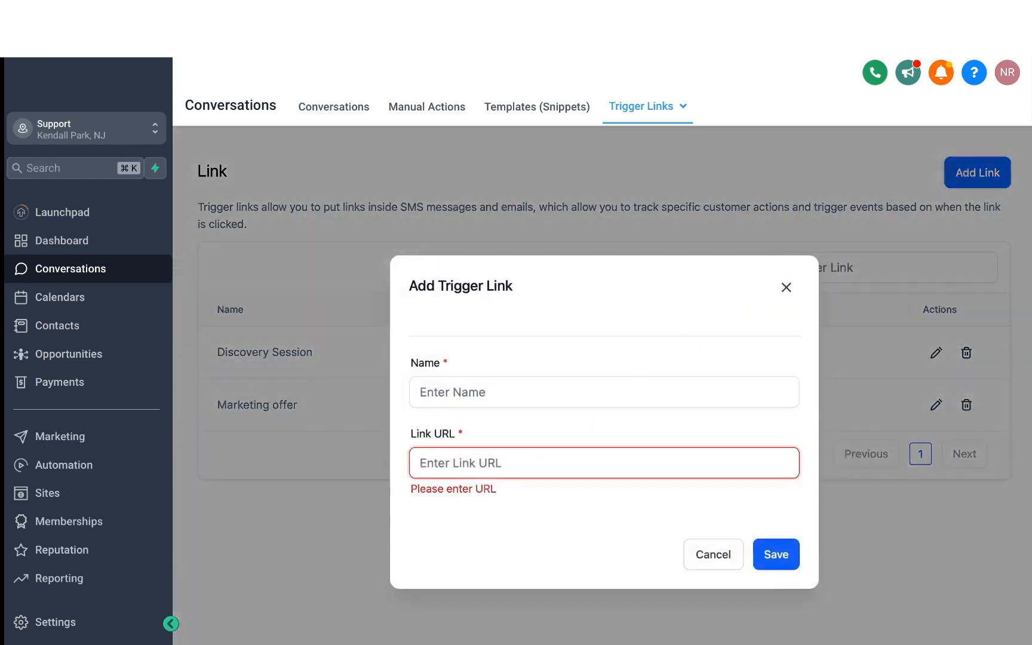
pyautogui.press('super+v')
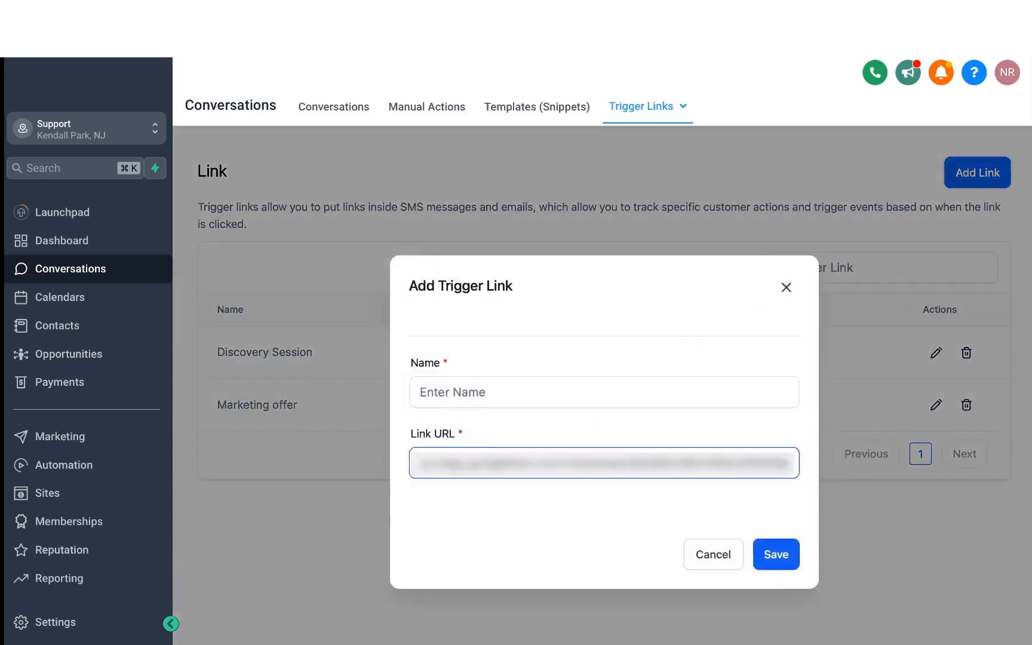
pyautogui.click(525, 392)
pyautogui.write('Test')
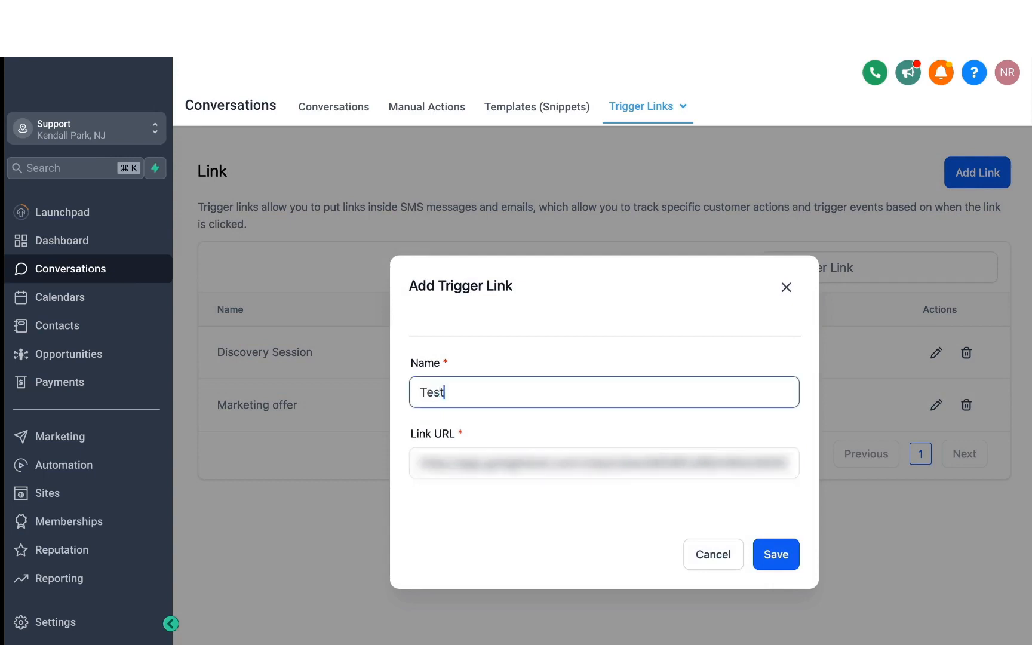
pyautogui.click(777, 554)
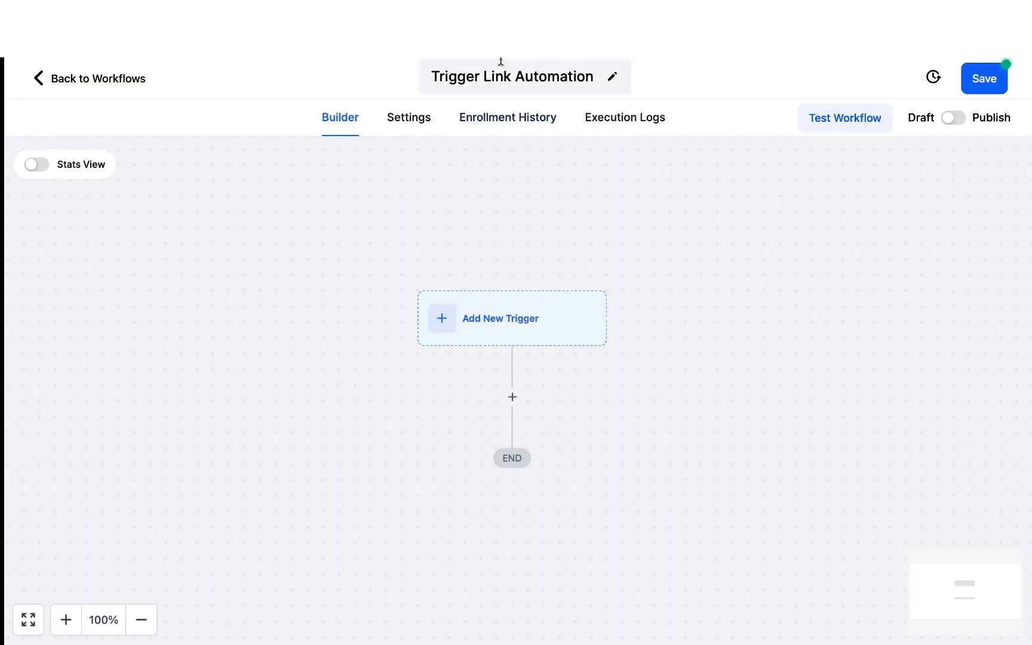
# - Add a Trigger Link Clicked trigger to the Trigger Link Automation workflow
pyautogui.click(491, 320)
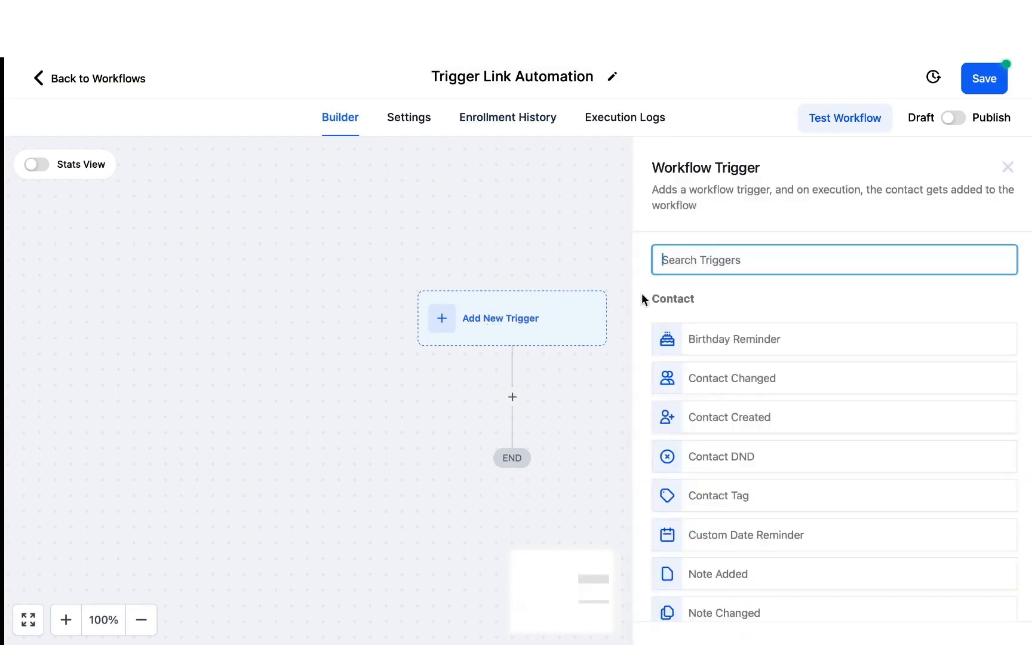
pyautogui.write('trig')
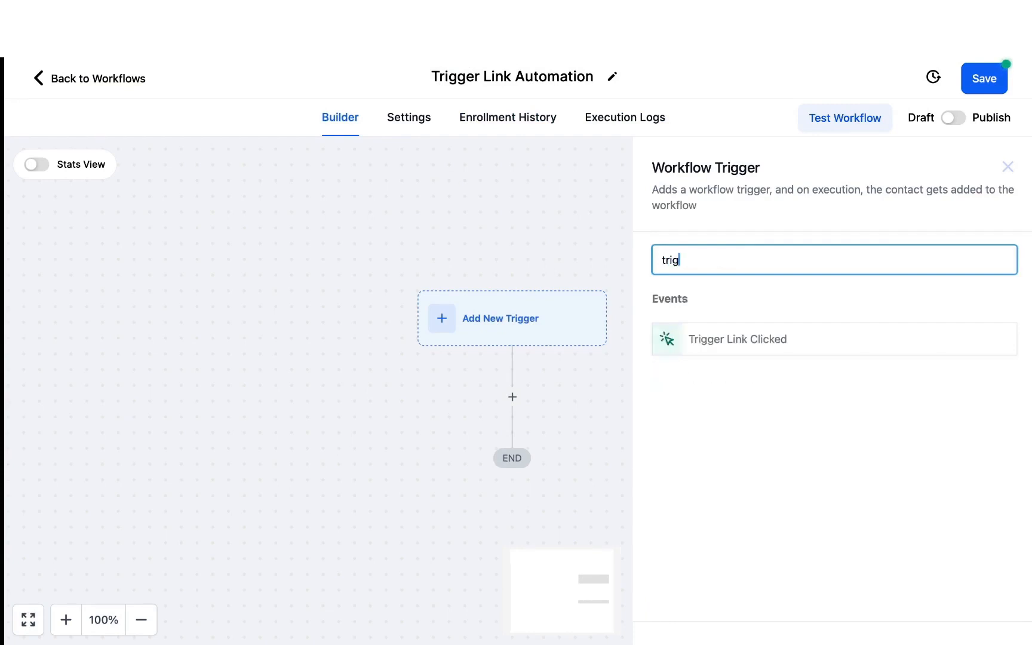
pyautogui.click(714, 340)
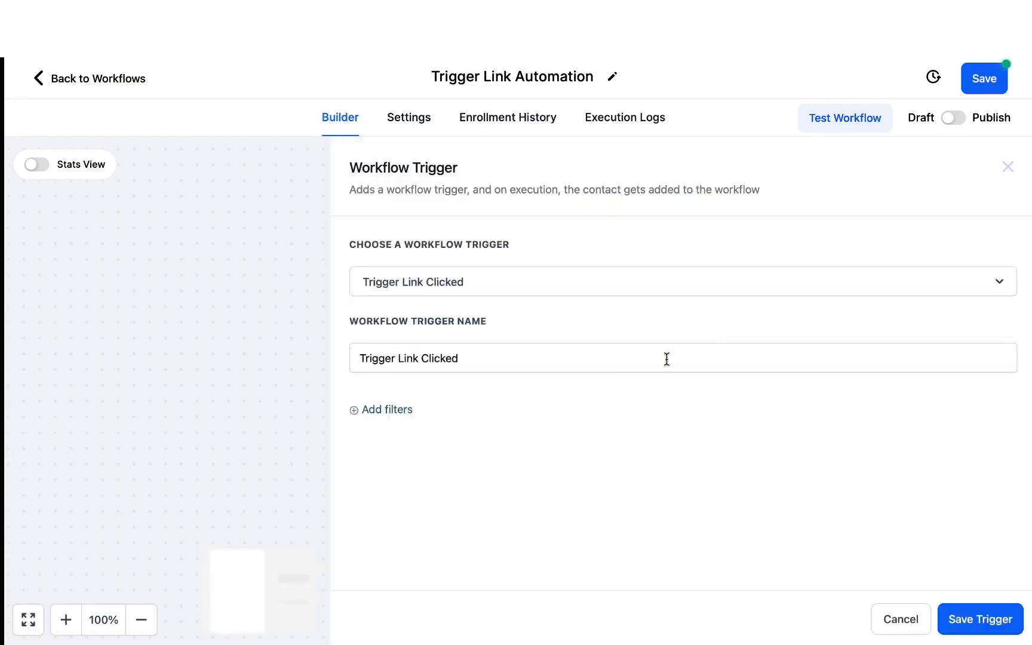
# - Filter the workflow trigger to the trigger link Test and save the trigger
pyautogui.click(393, 410)
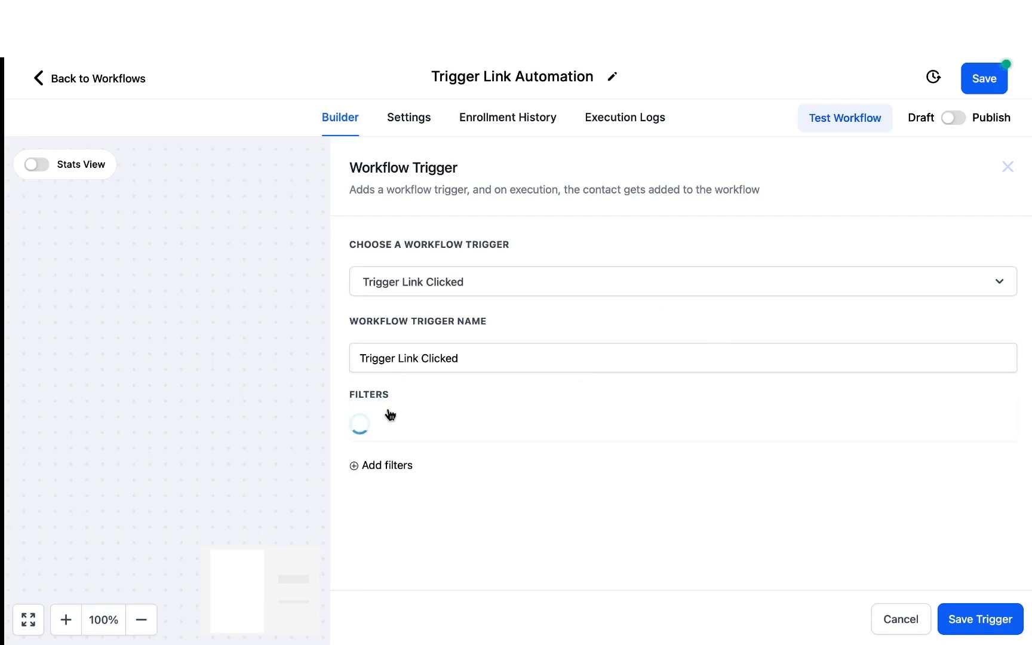
pyautogui.click(401, 428)
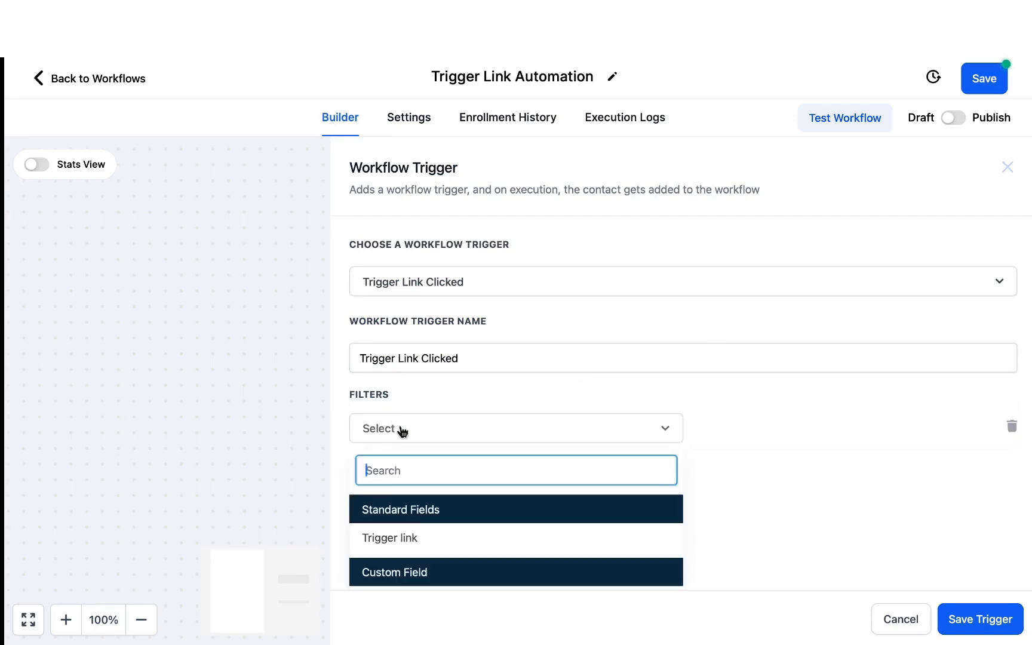
pyautogui.click(417, 536)
pyautogui.click(727, 426)
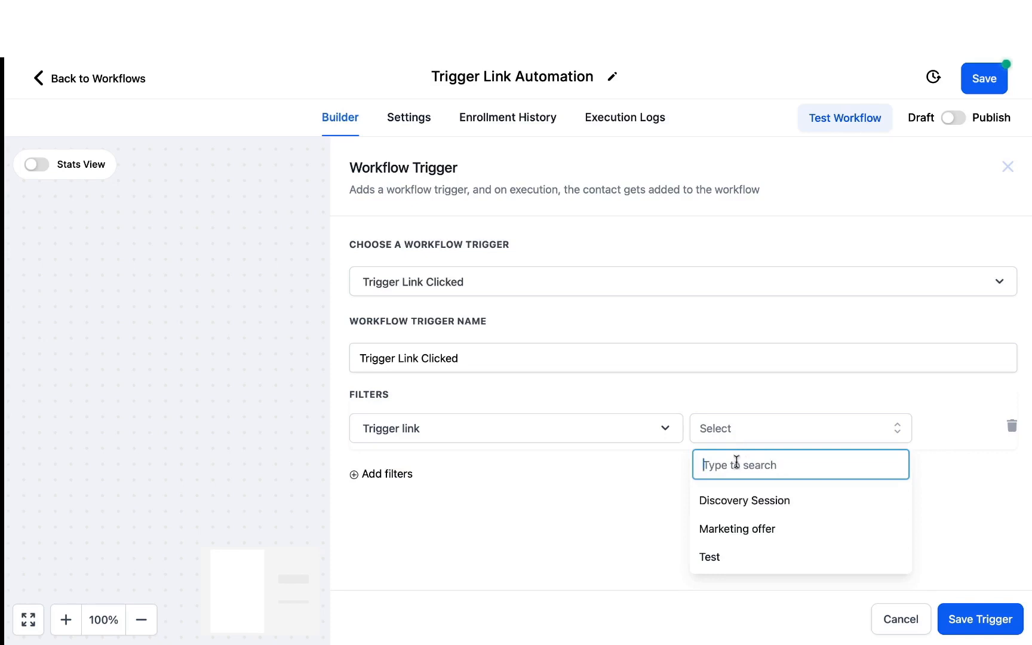
pyautogui.click(722, 558)
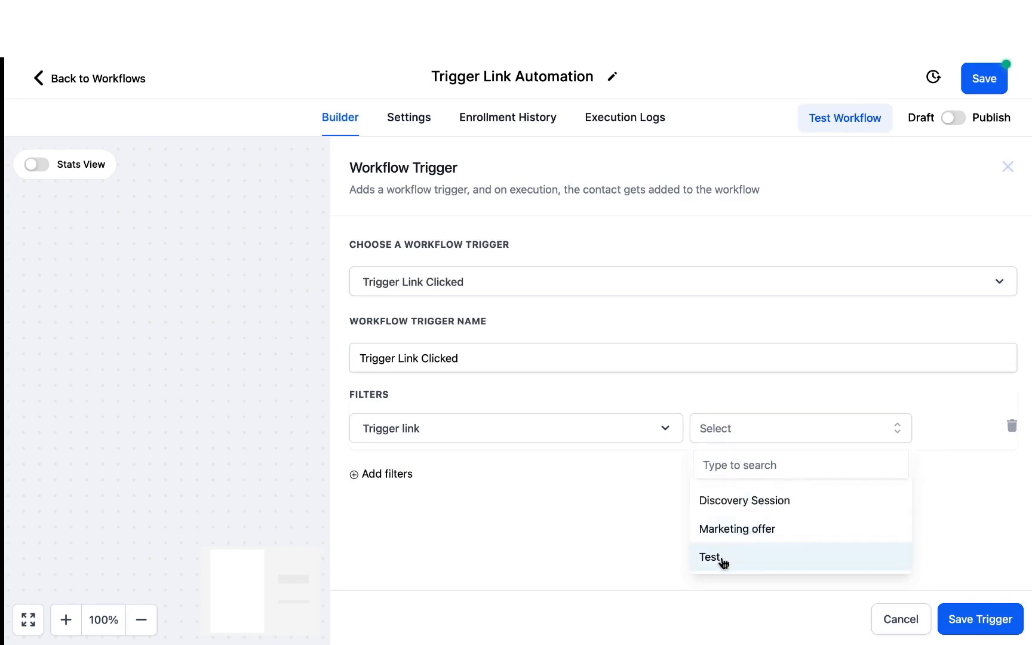
pyautogui.click(975, 618)
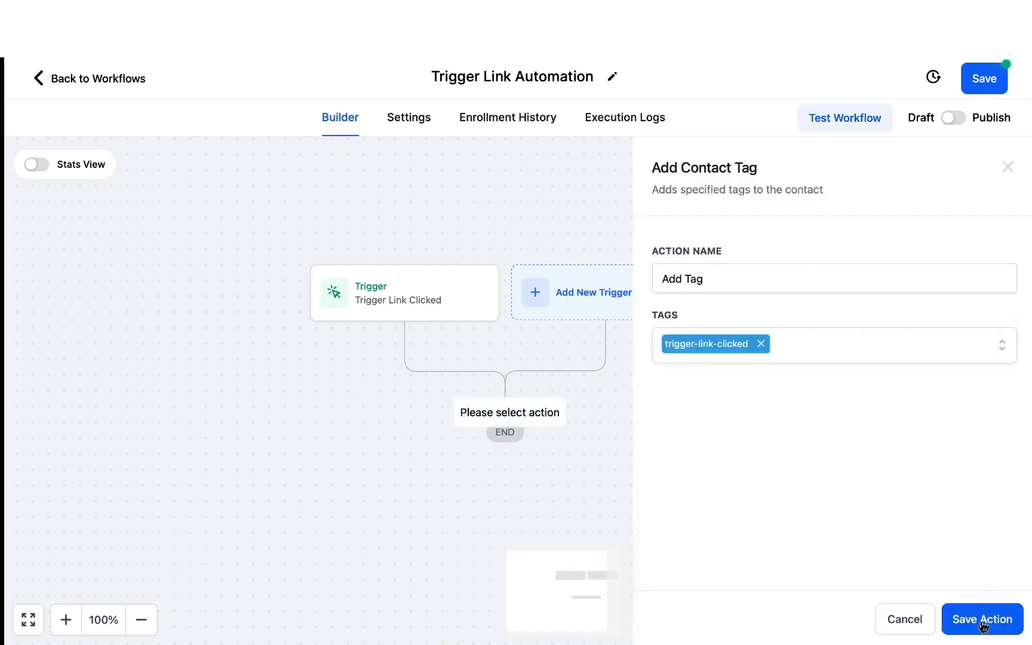
# - Save the Add Tag action with the tag trigger-link-clicked and start a Send SMS action after it
pyautogui.click(983, 619)
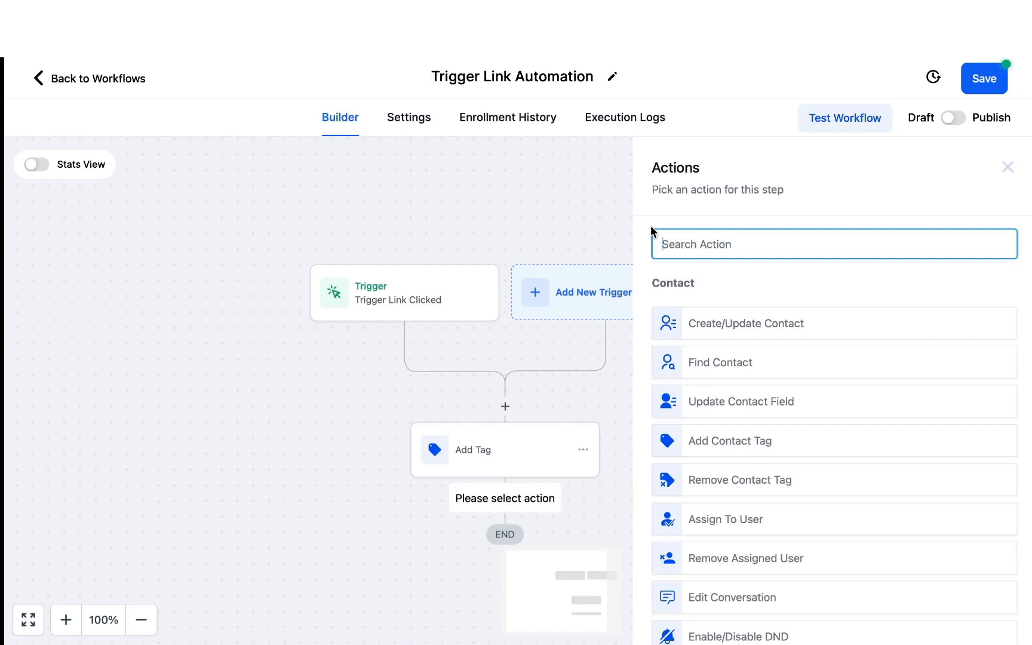
pyautogui.write('sms')
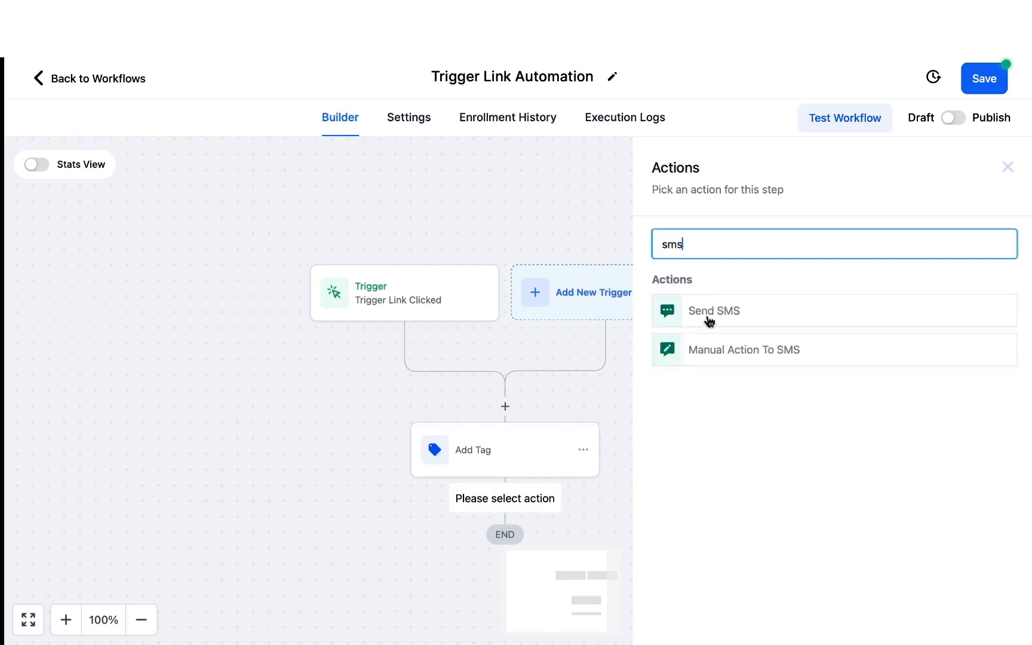
pyautogui.click(709, 320)
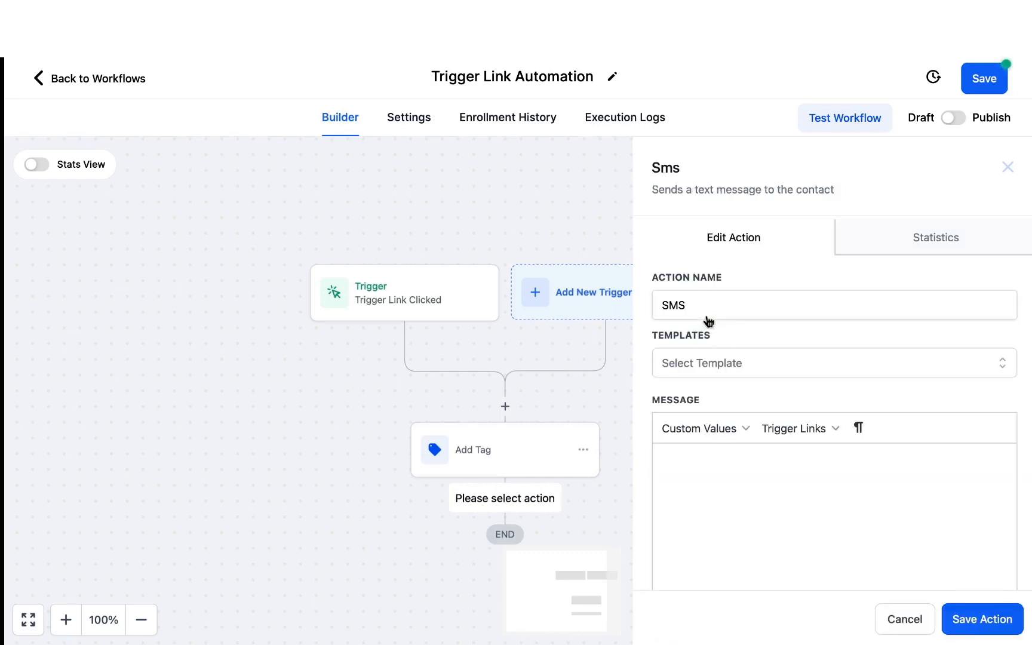